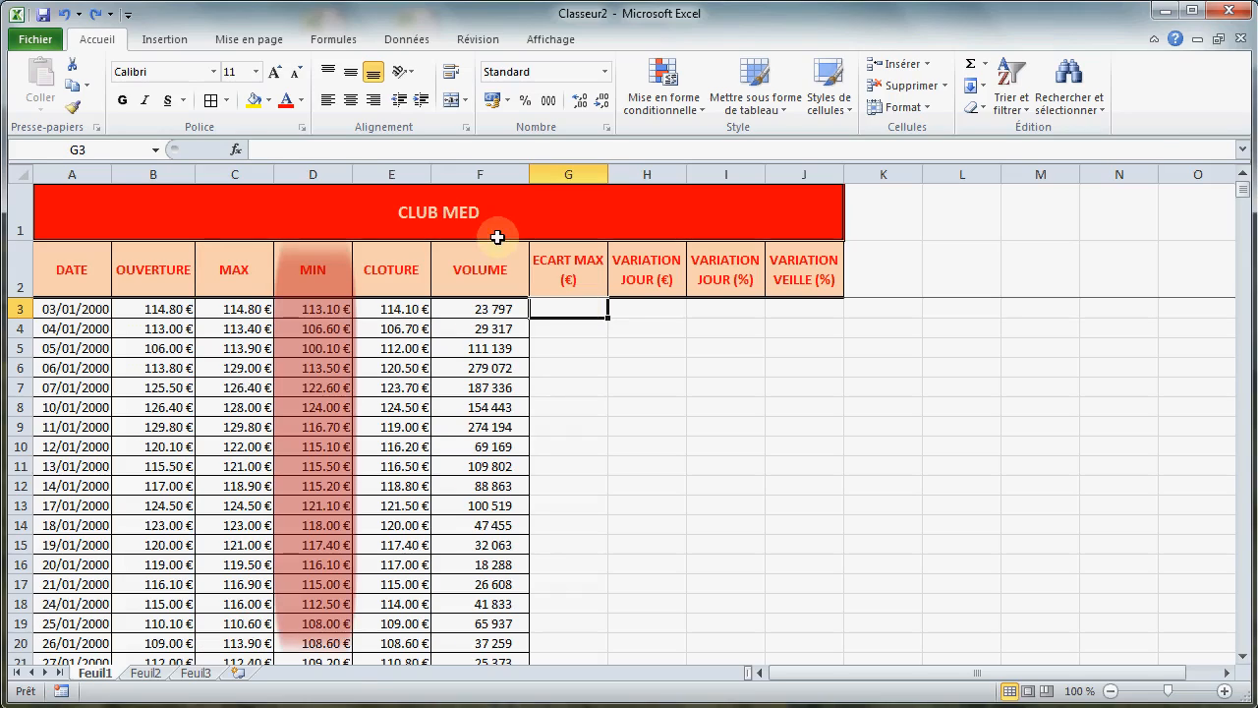
# Step: Enter the formula =C3-D3 in G3 to calculate the first day's gap between MAX and MIN under ECART MAX (€)
pyautogui.click(426, 152)
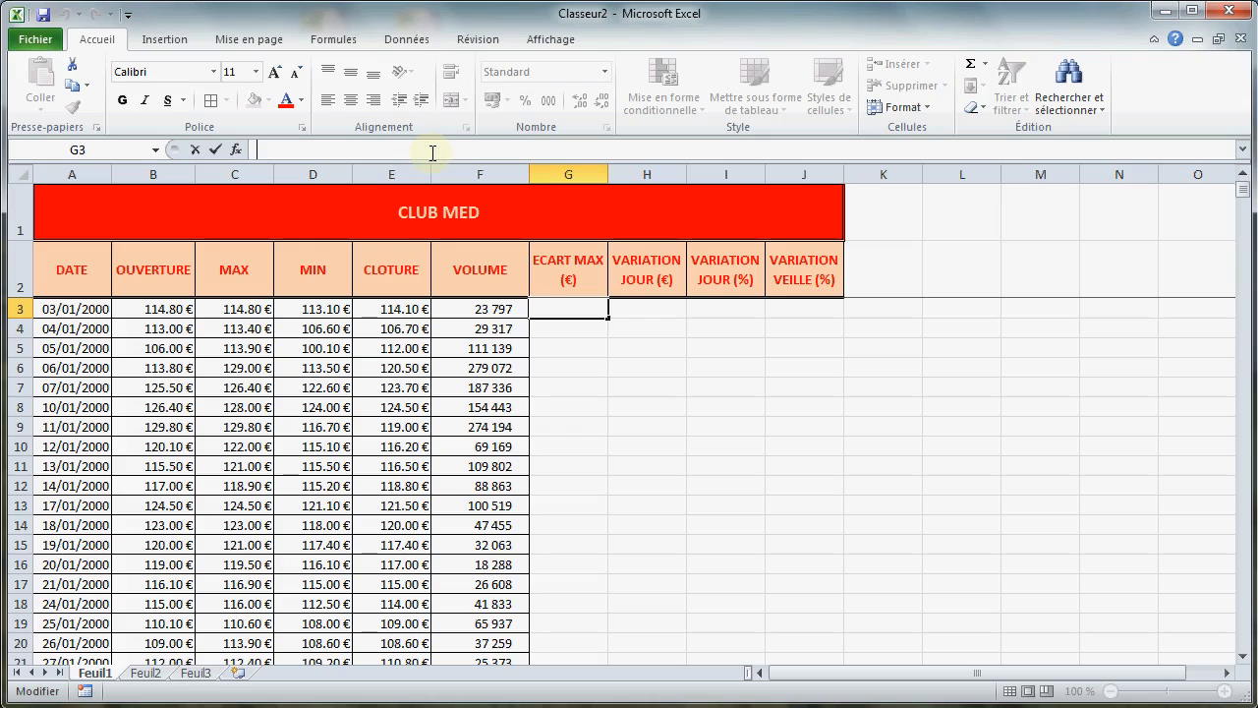
pyautogui.write('=')
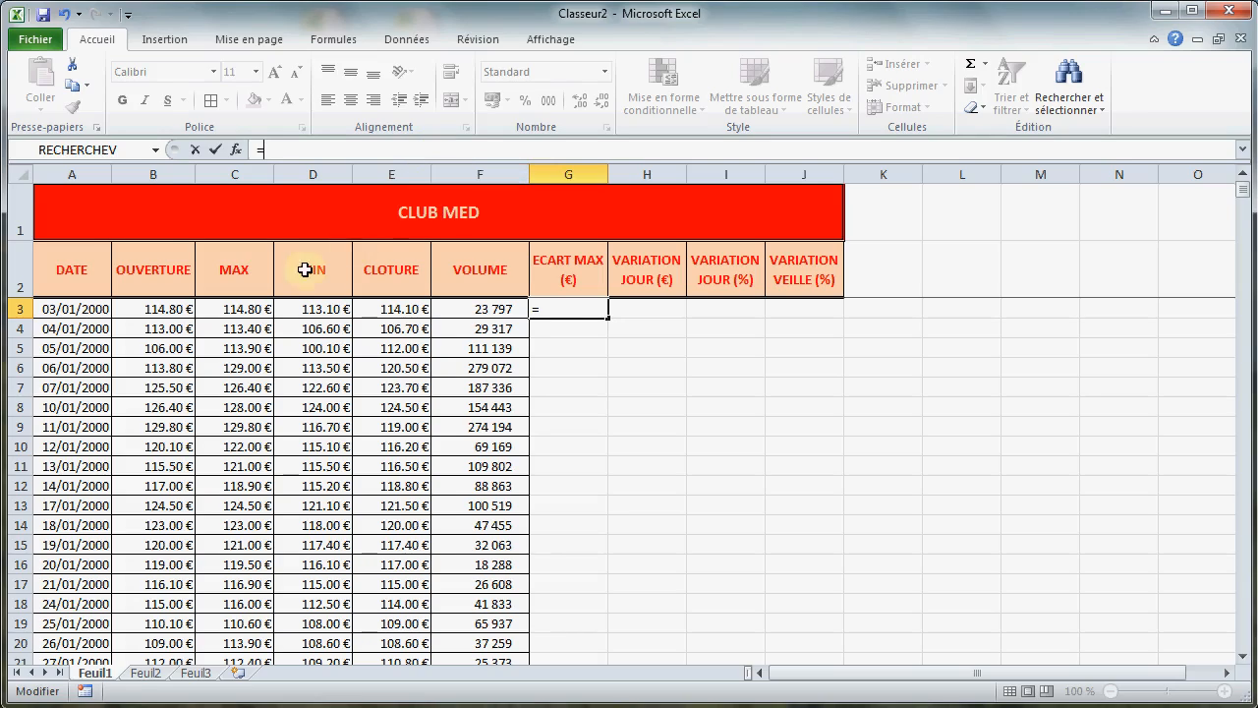
pyautogui.click(248, 309)
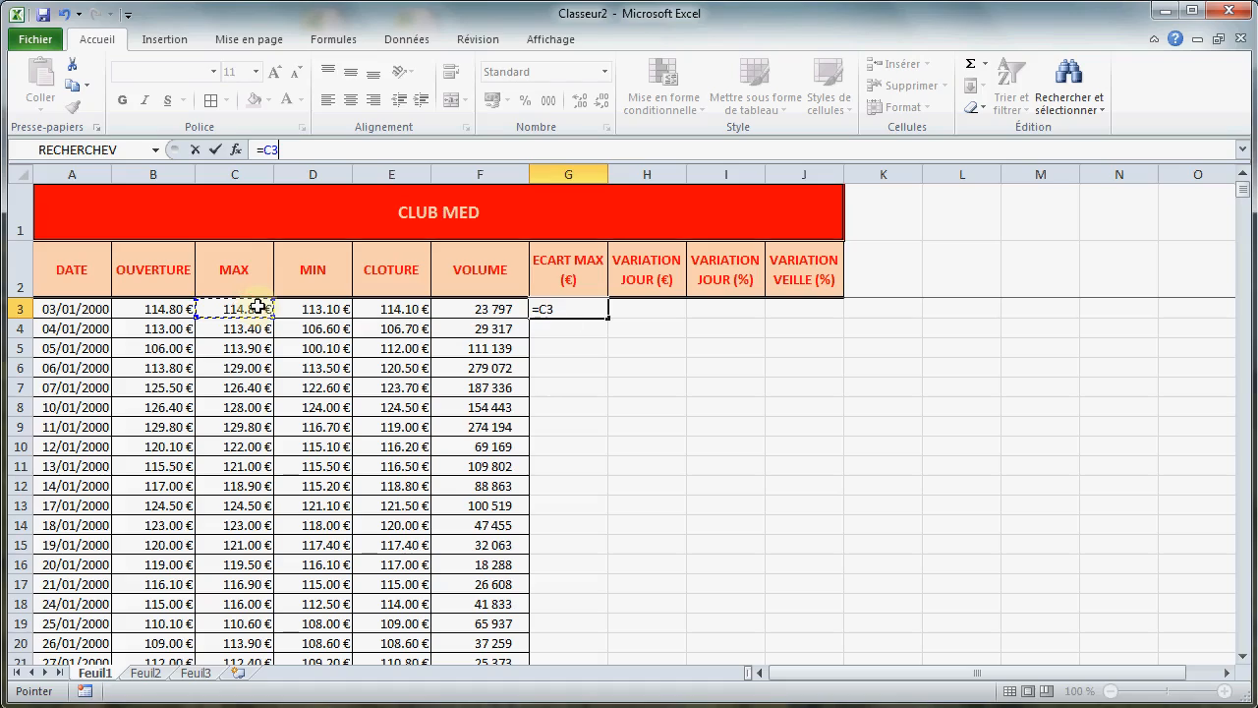
pyautogui.write('-')
pyautogui.click(296, 308)
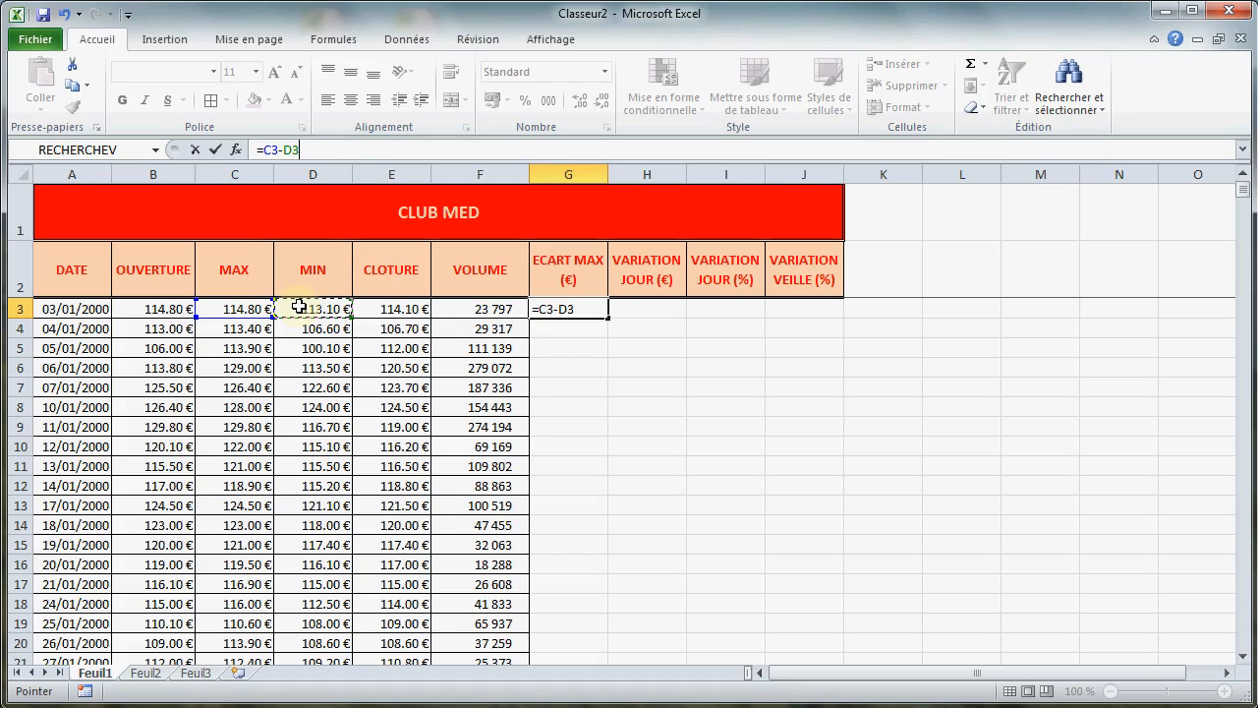
pyautogui.press('Return')
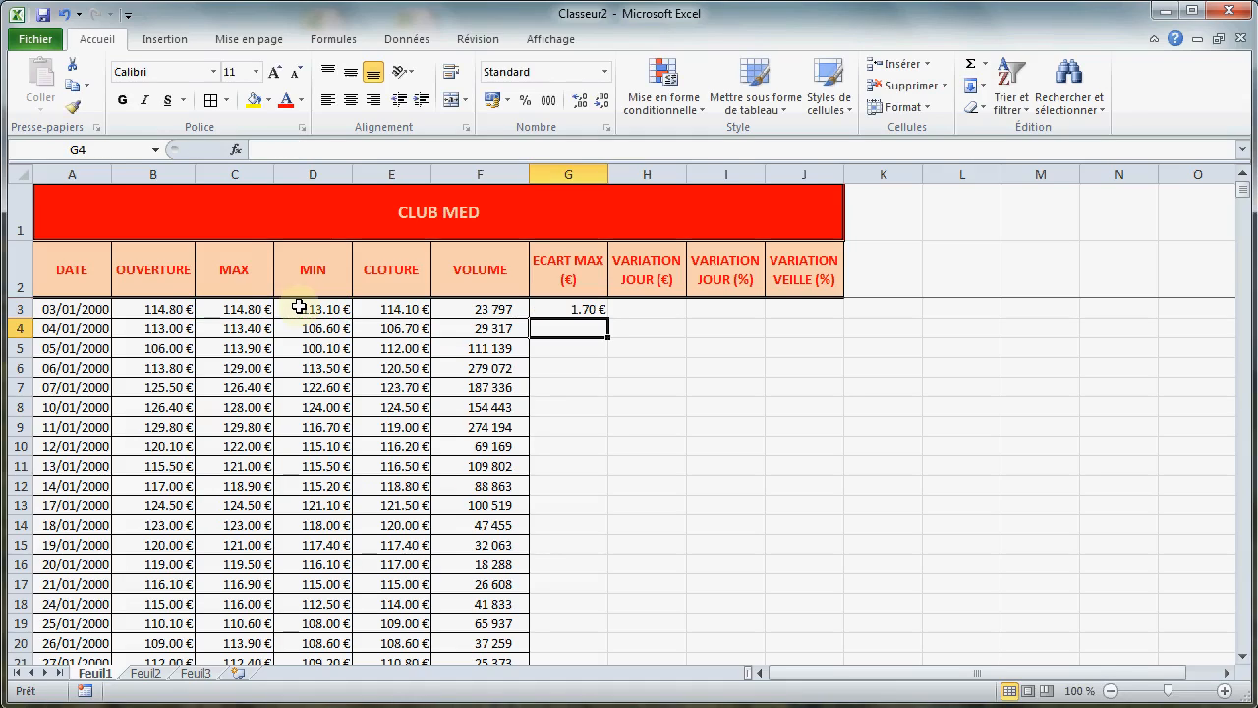
# Step: Copy the G3 formula down to G6, then extend it through the remaining data rows of the ECART MAX (€) column
pyautogui.click(570, 310)
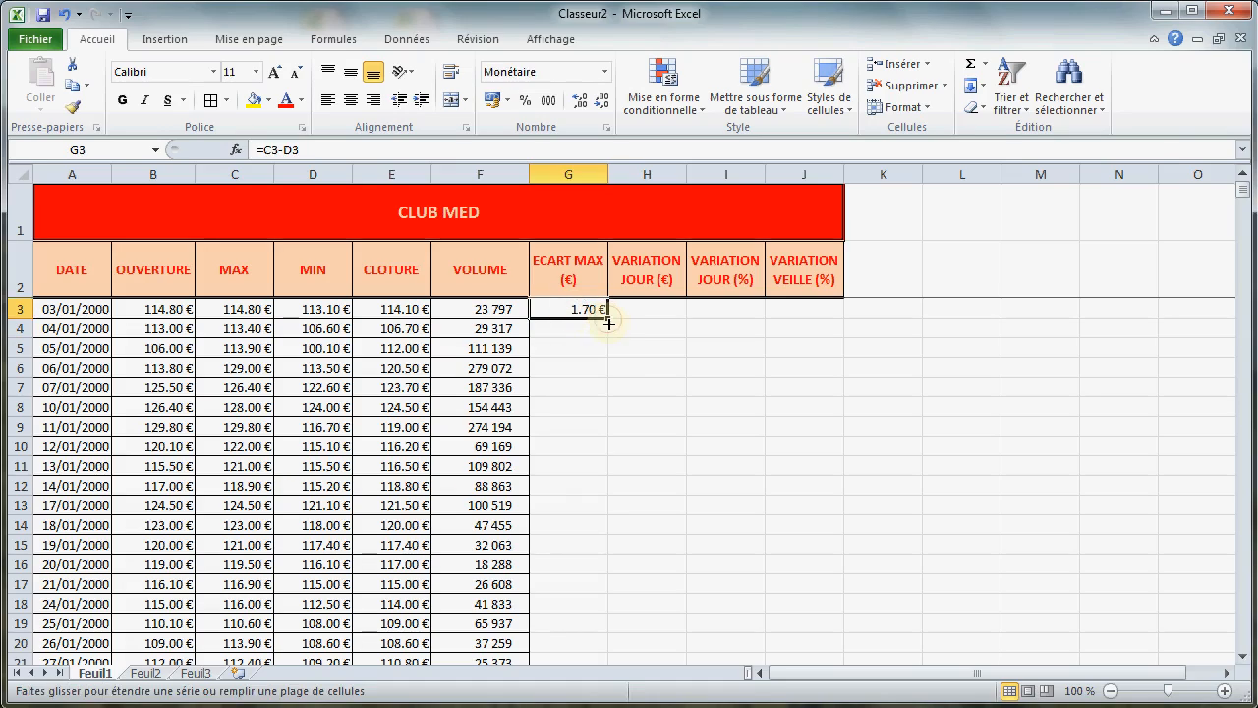
pyautogui.moveTo(608, 324); pyautogui.dragTo(610, 377)
pyautogui.click(603, 371)
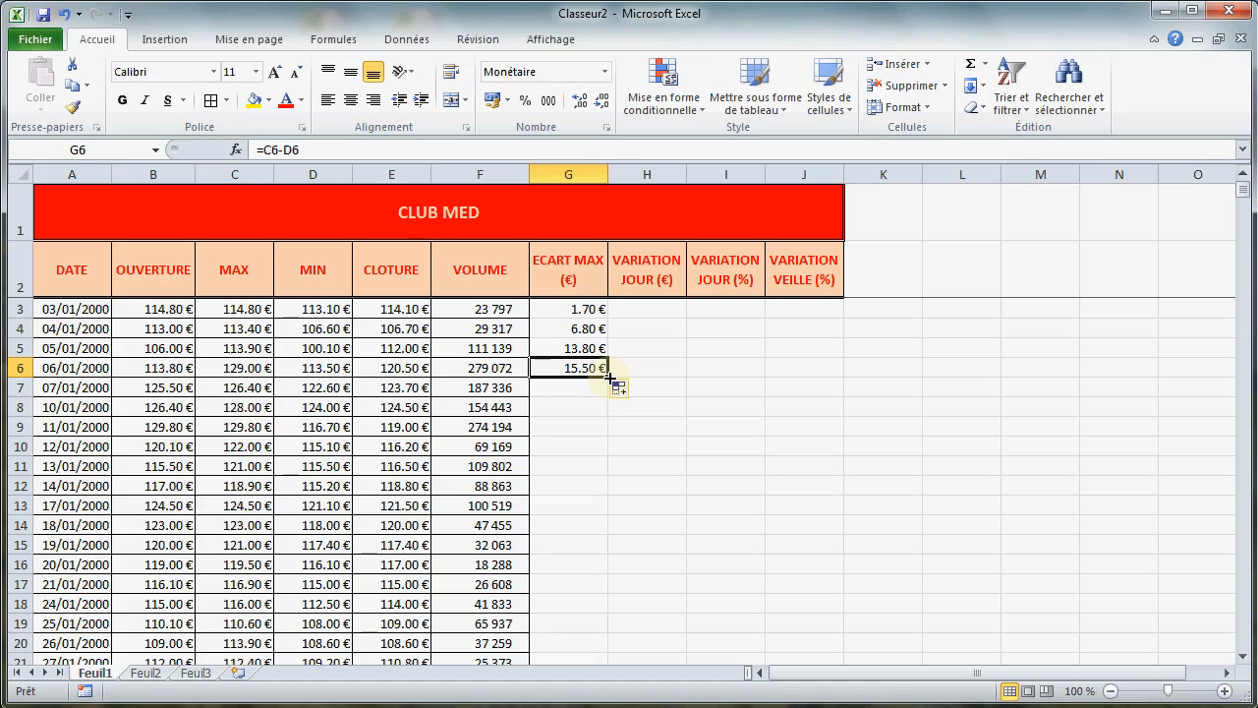
pyautogui.doubleClick(609, 377)
# Step: Enter =E3-B3 in H3 for the daily variation in euros and fill it down the whole VARIATION JOUR (€) column
pyautogui.click(645, 313)
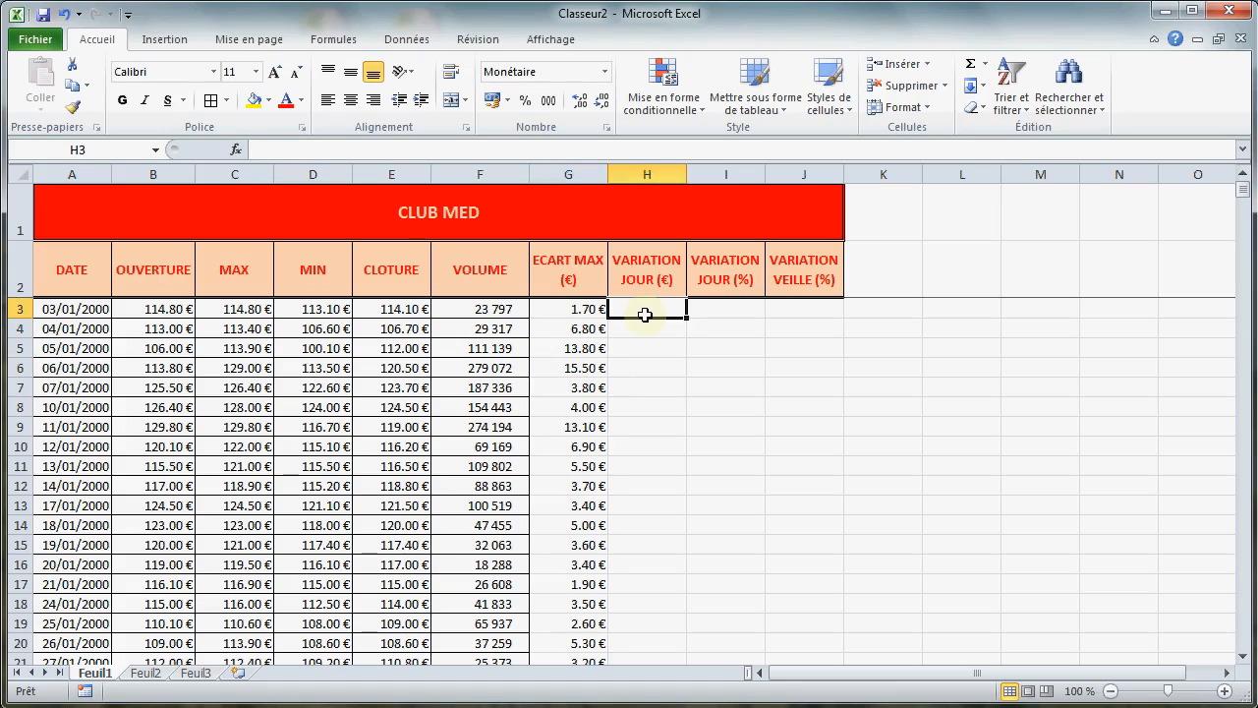
pyautogui.click(336, 145)
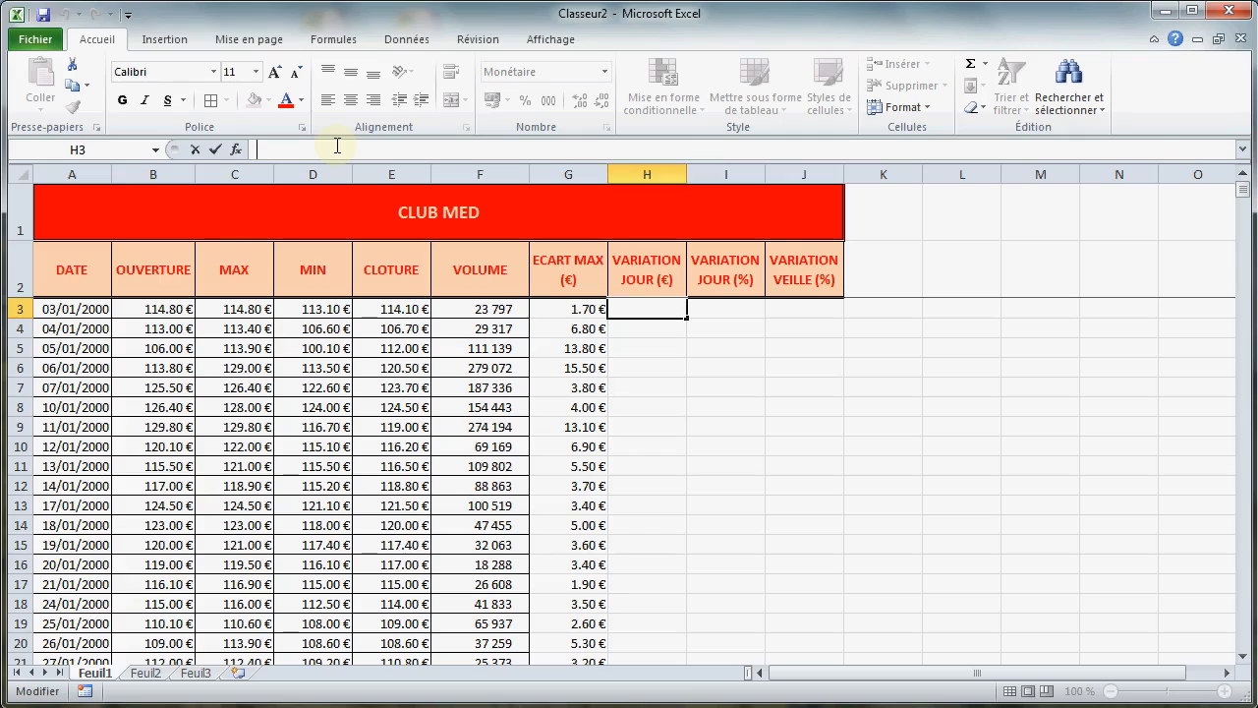
pyautogui.write('=')
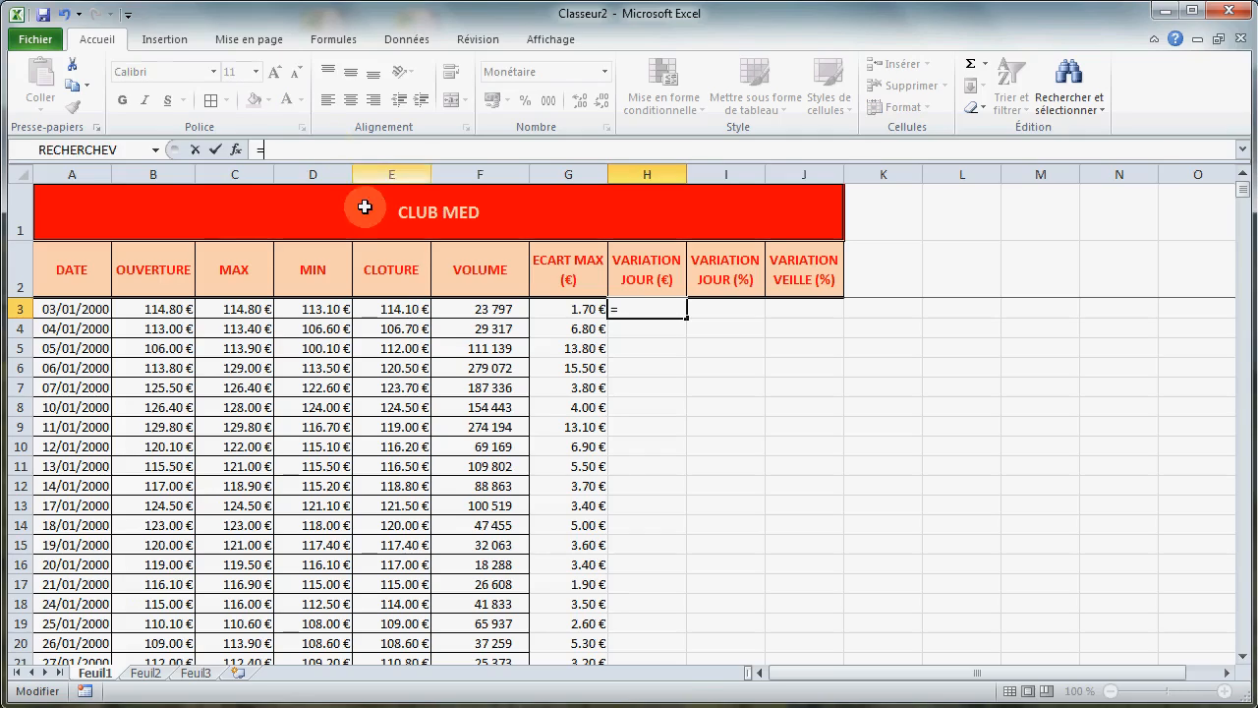
pyautogui.click(391, 309)
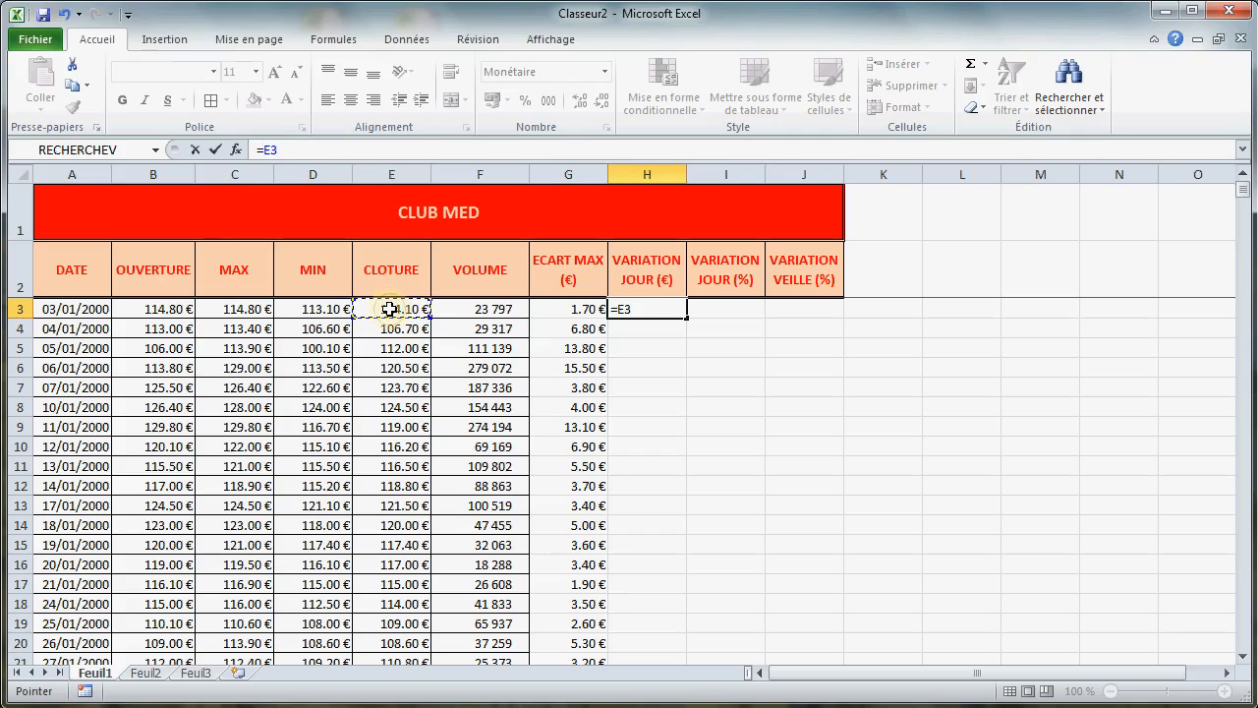
pyautogui.write('-')
pyautogui.click(162, 307)
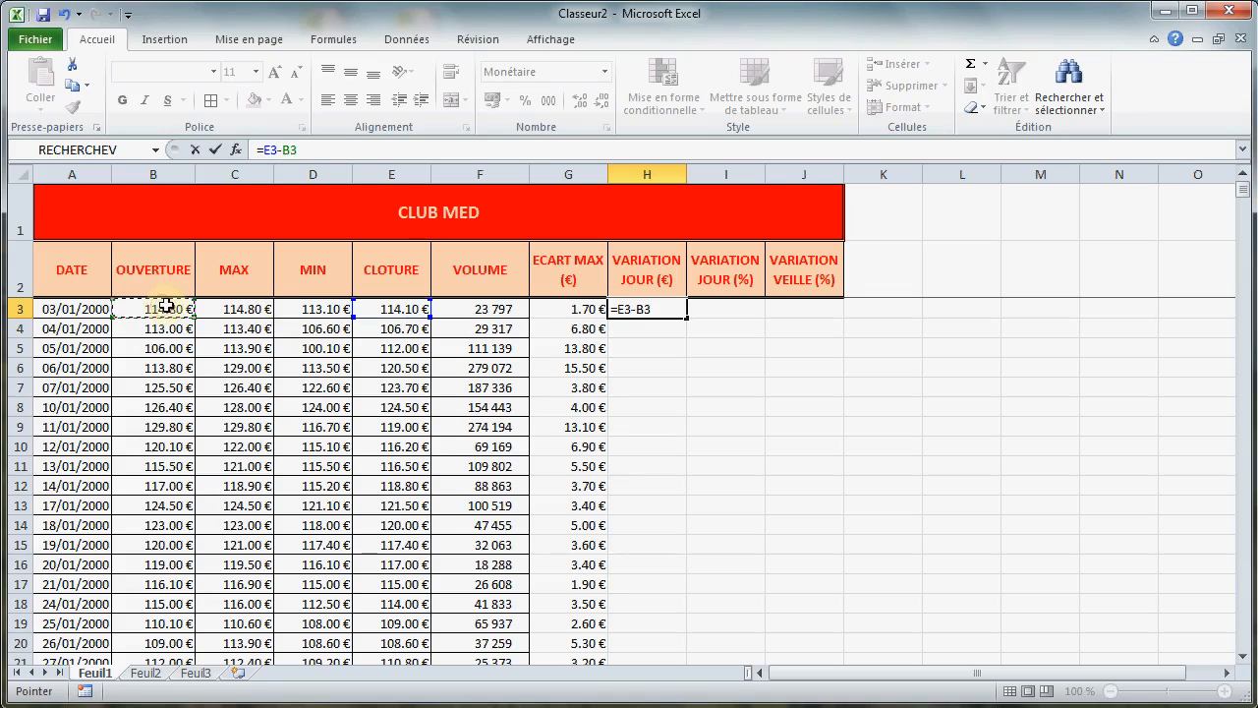
pyautogui.press('Return')
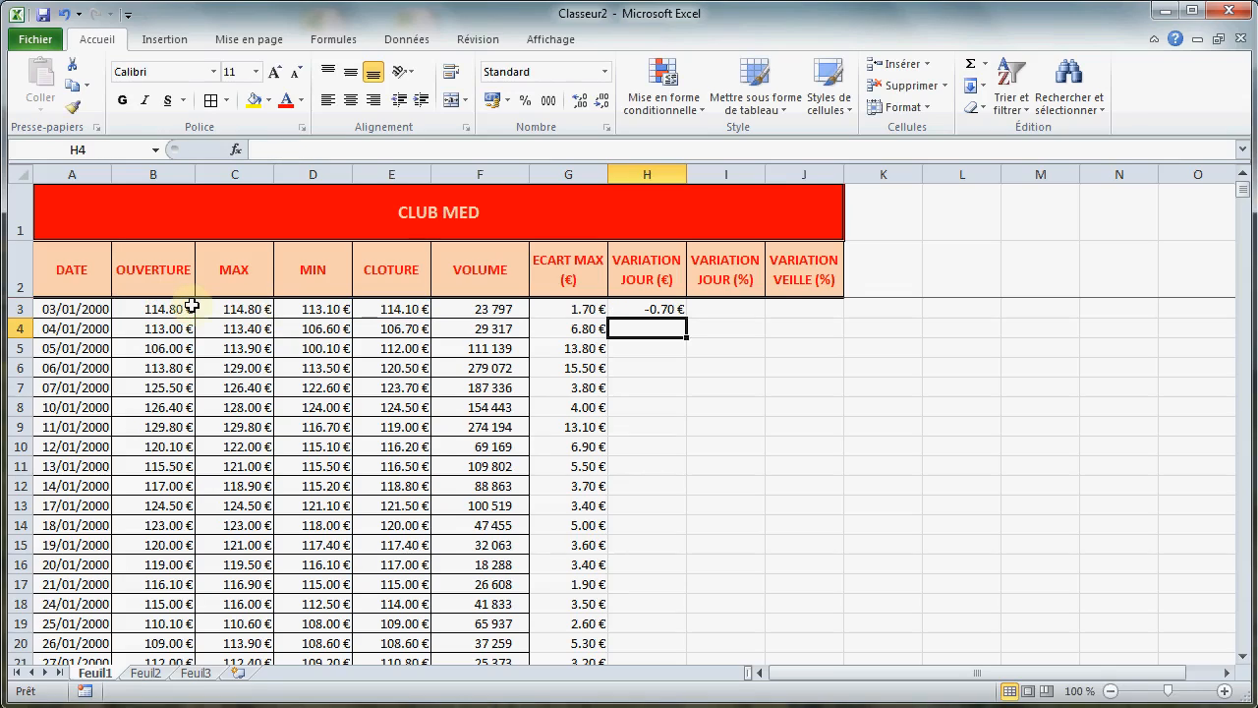
pyautogui.click(666, 309)
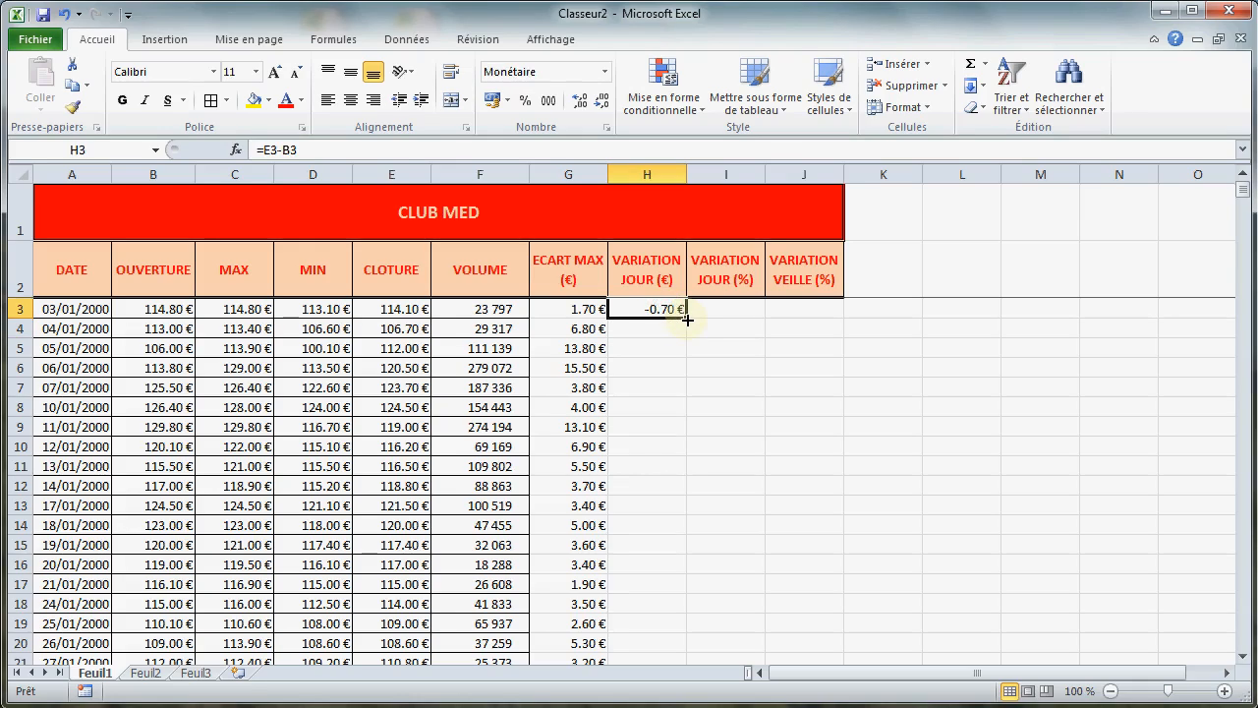
pyautogui.doubleClick(688, 320)
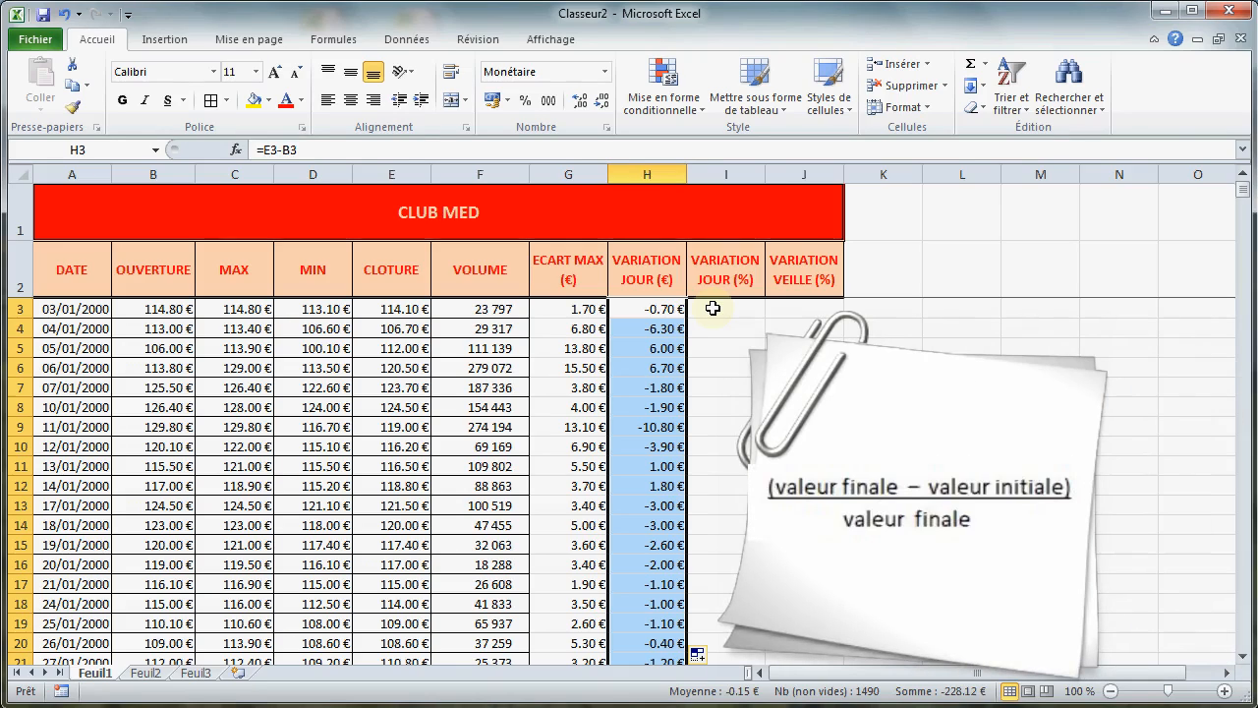
# Step: Enter the formula =(E3-B3)/E3 in I3 to calculate the first day's relative variation under VARIATION JOUR (%)
pyautogui.click(713, 308)
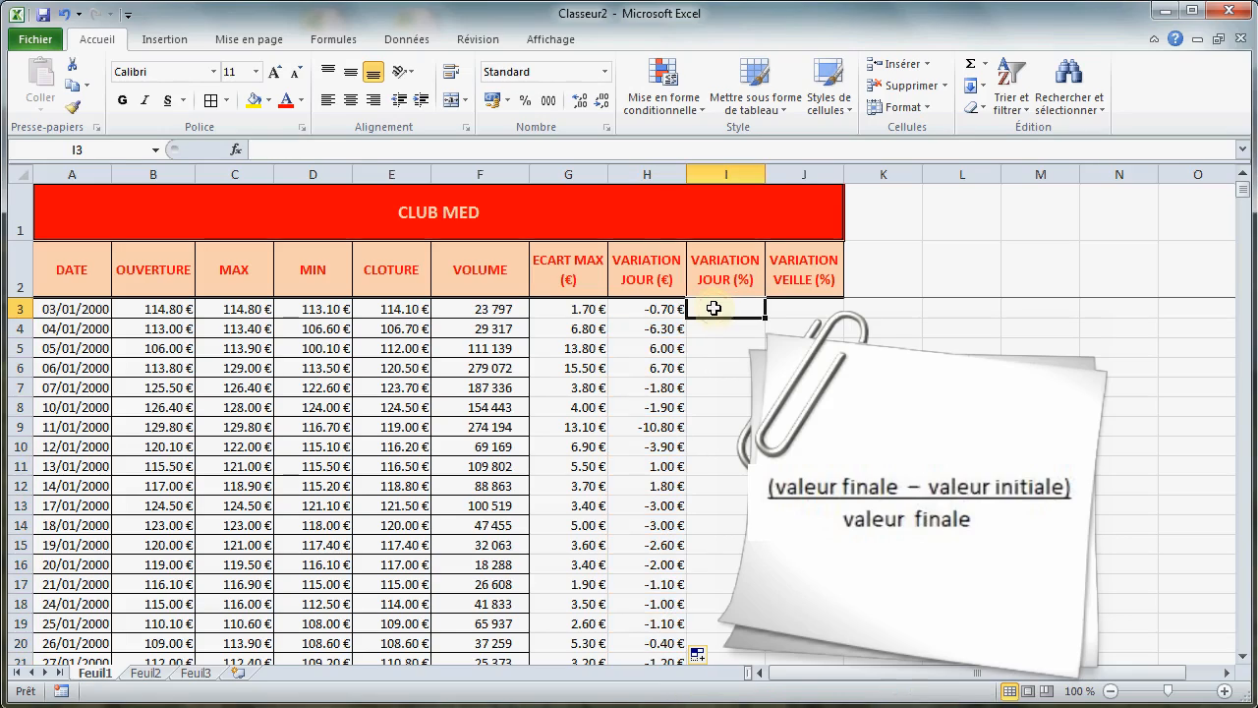
pyautogui.click(482, 149)
pyautogui.write('=')
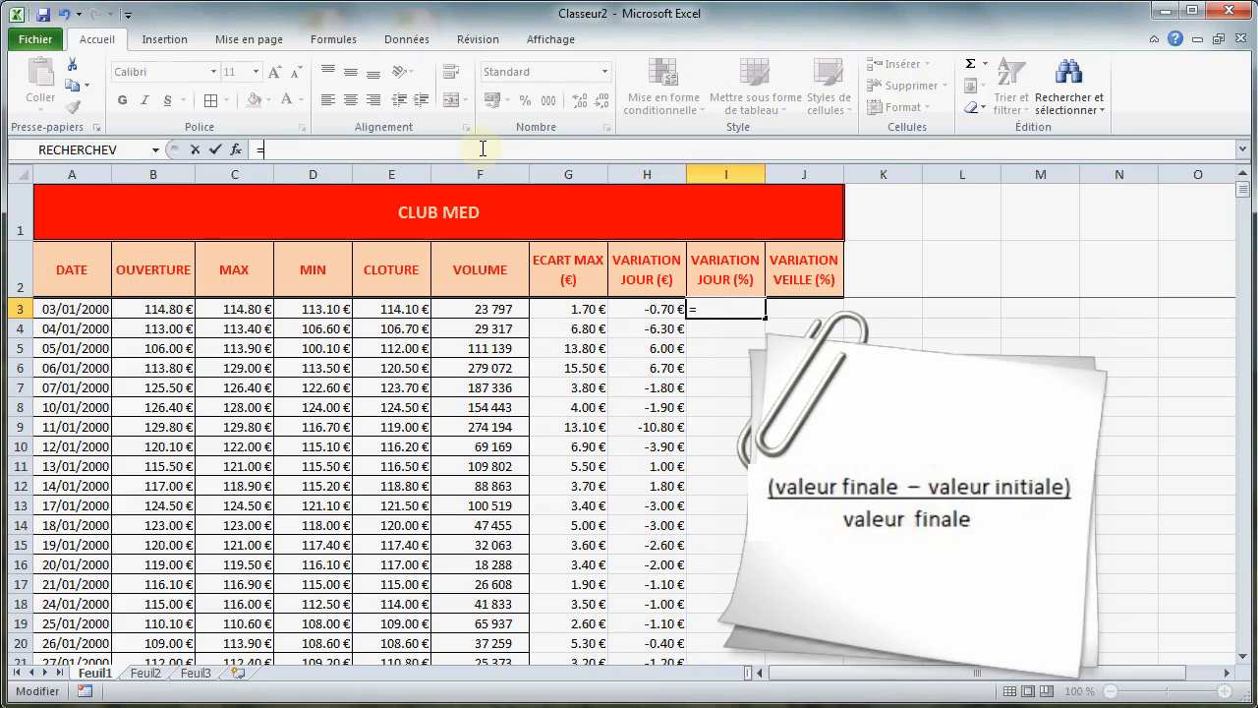
pyautogui.write('(')
pyautogui.click(392, 307)
pyautogui.write('-')
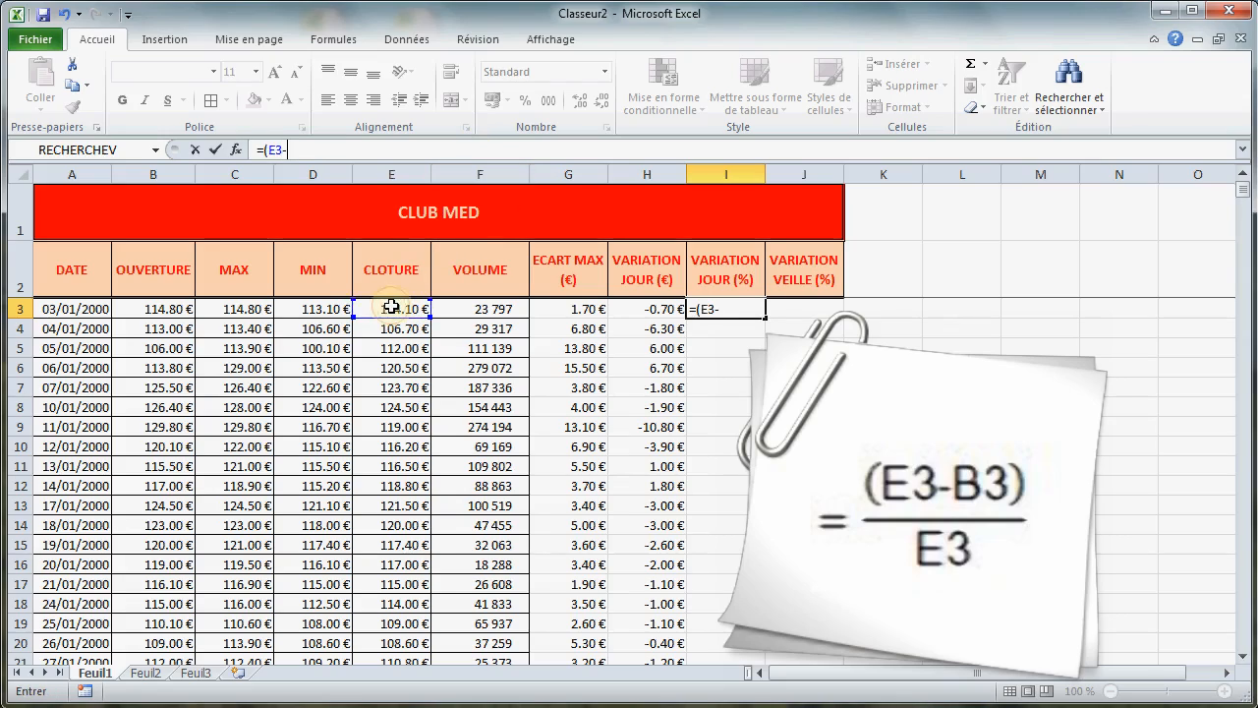
pyautogui.click(172, 311)
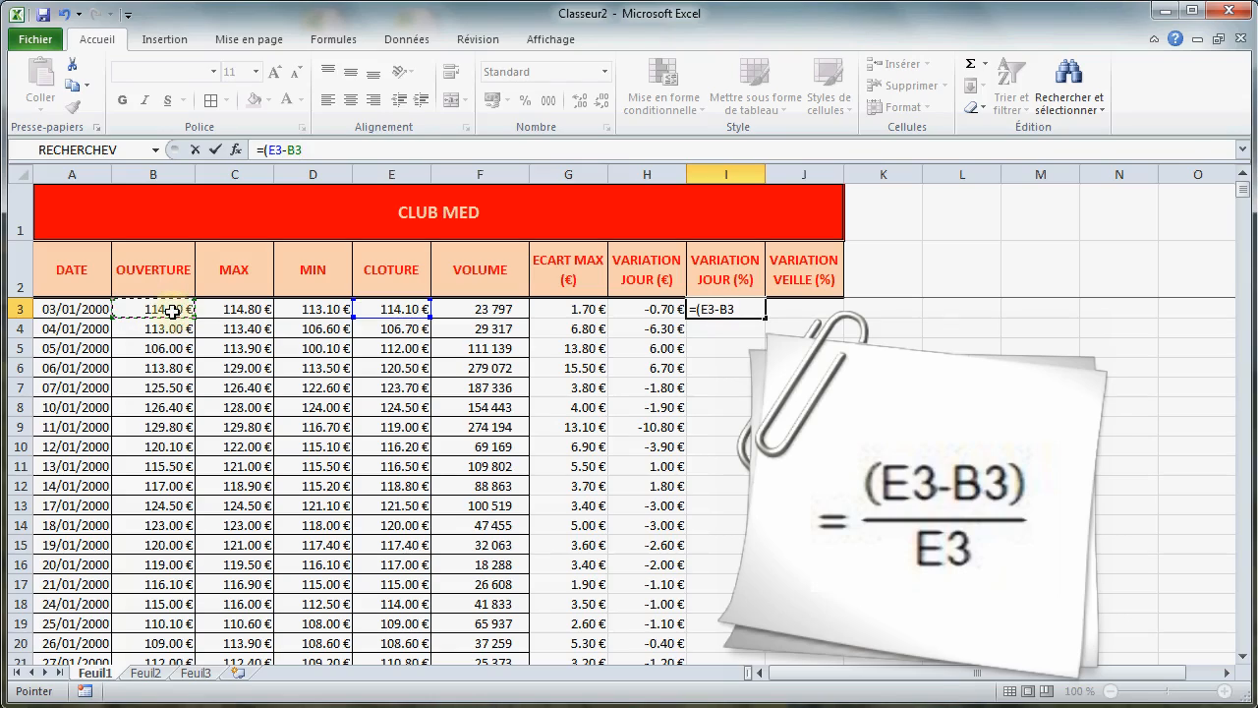
pyautogui.write(')/')
pyautogui.click(389, 309)
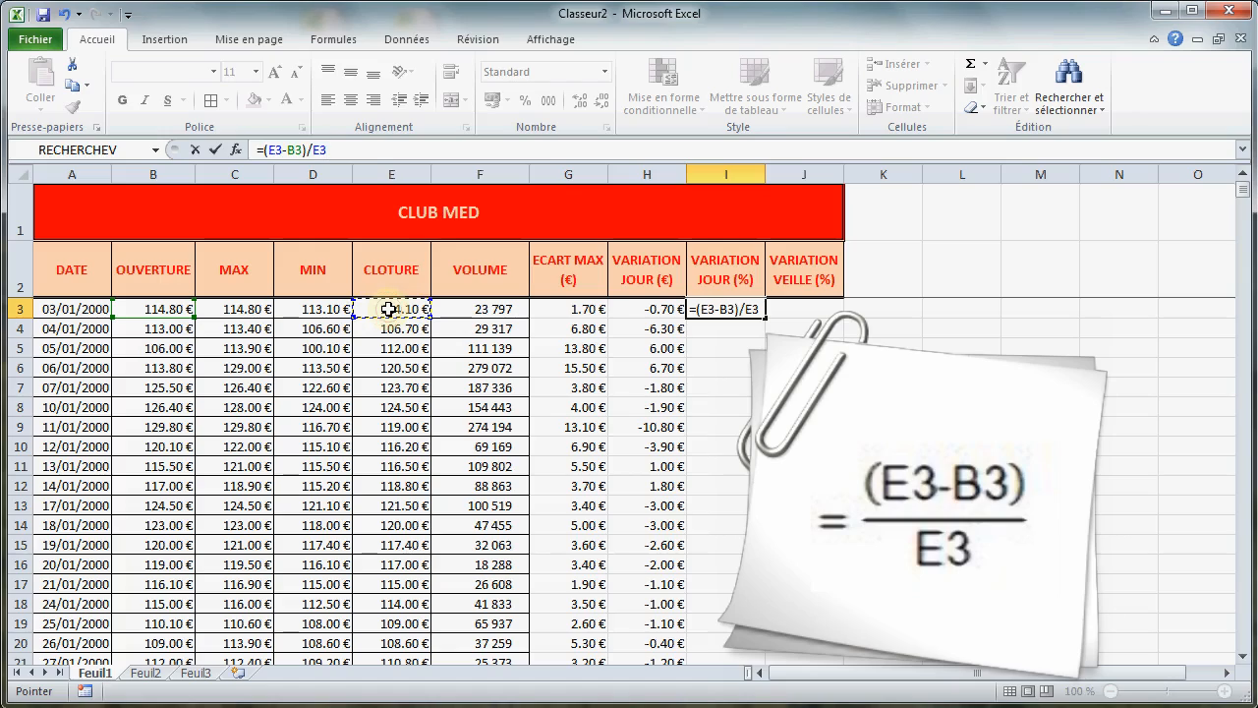
pyautogui.press('Return')
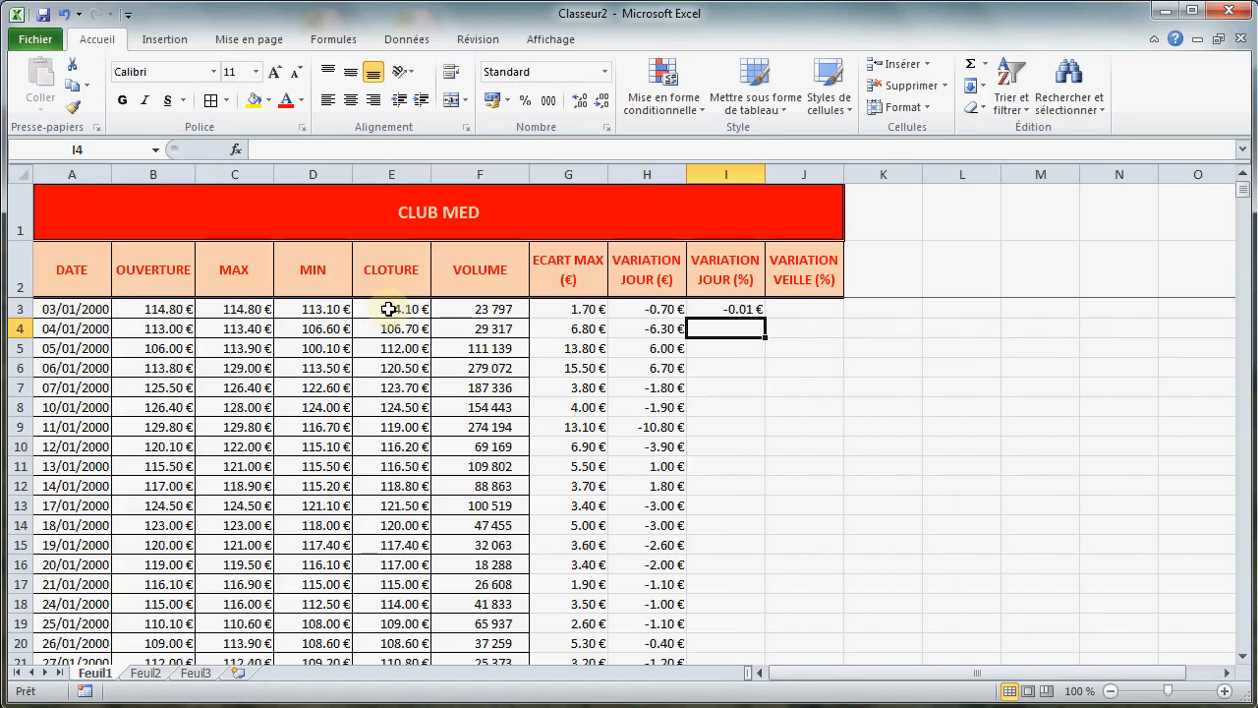
# Step: Format cell I3 as a percentage with two decimal places
pyautogui.click(737, 308)
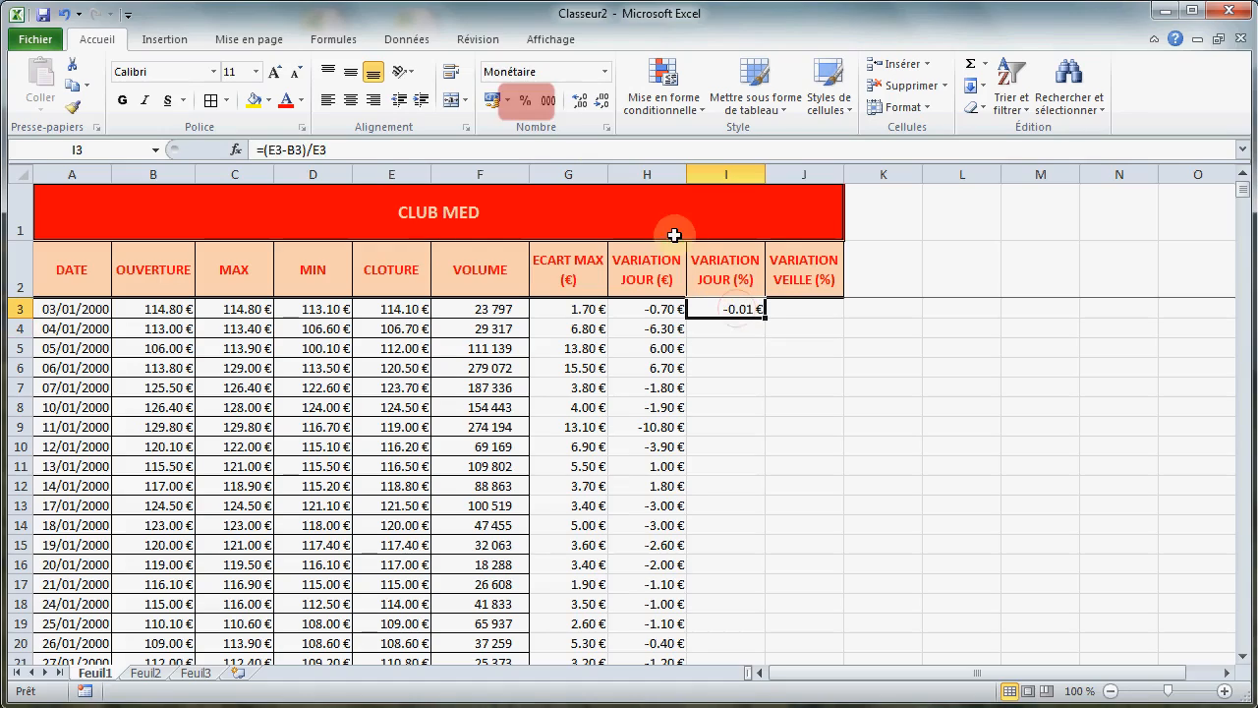
pyautogui.click(528, 101)
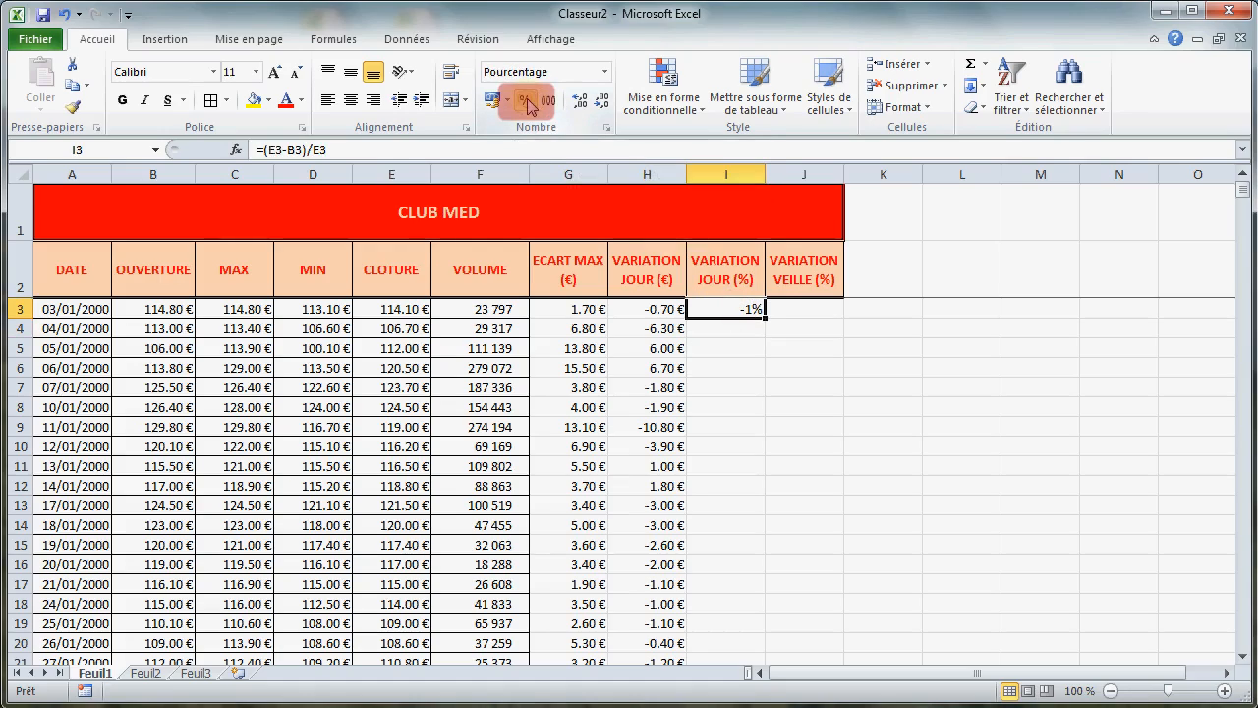
pyautogui.click(581, 101)
pyautogui.click(581, 102)
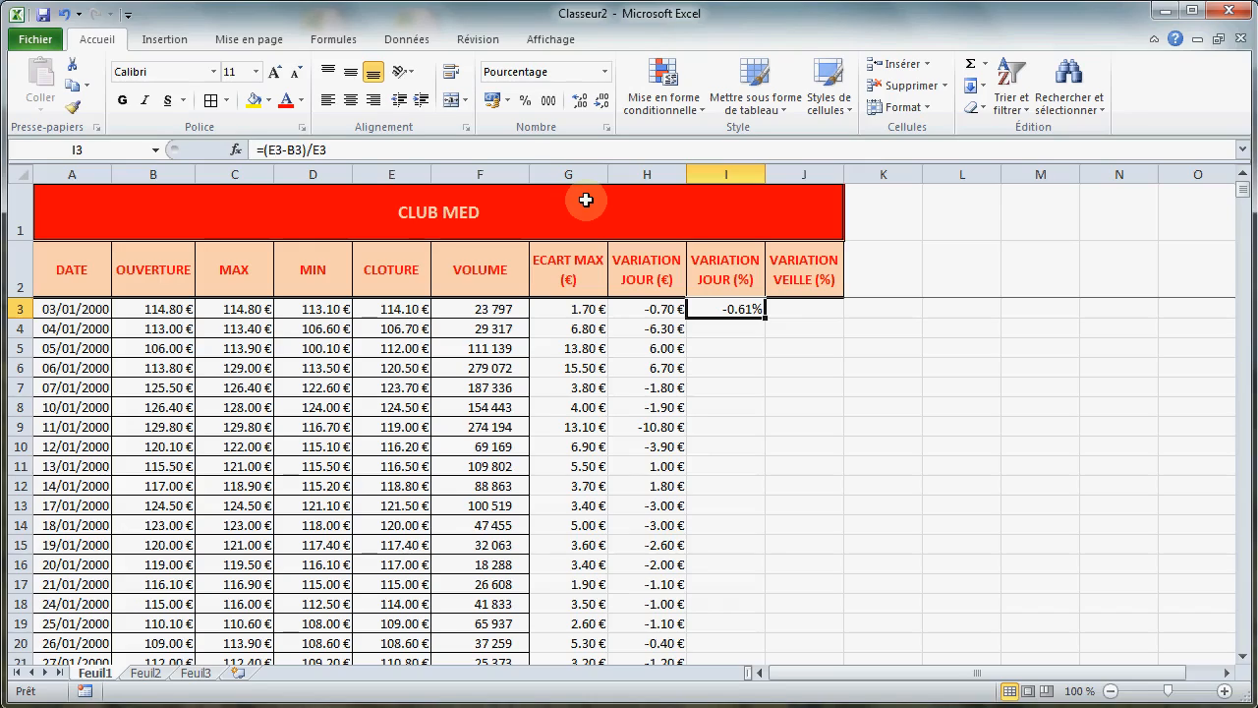
# Step: Search the Excel help for "opérateur" and open the section "Utilisation d'opérateurs de calcul dans les formules" of the article "Présentation des formules"
pyautogui.press('F1')
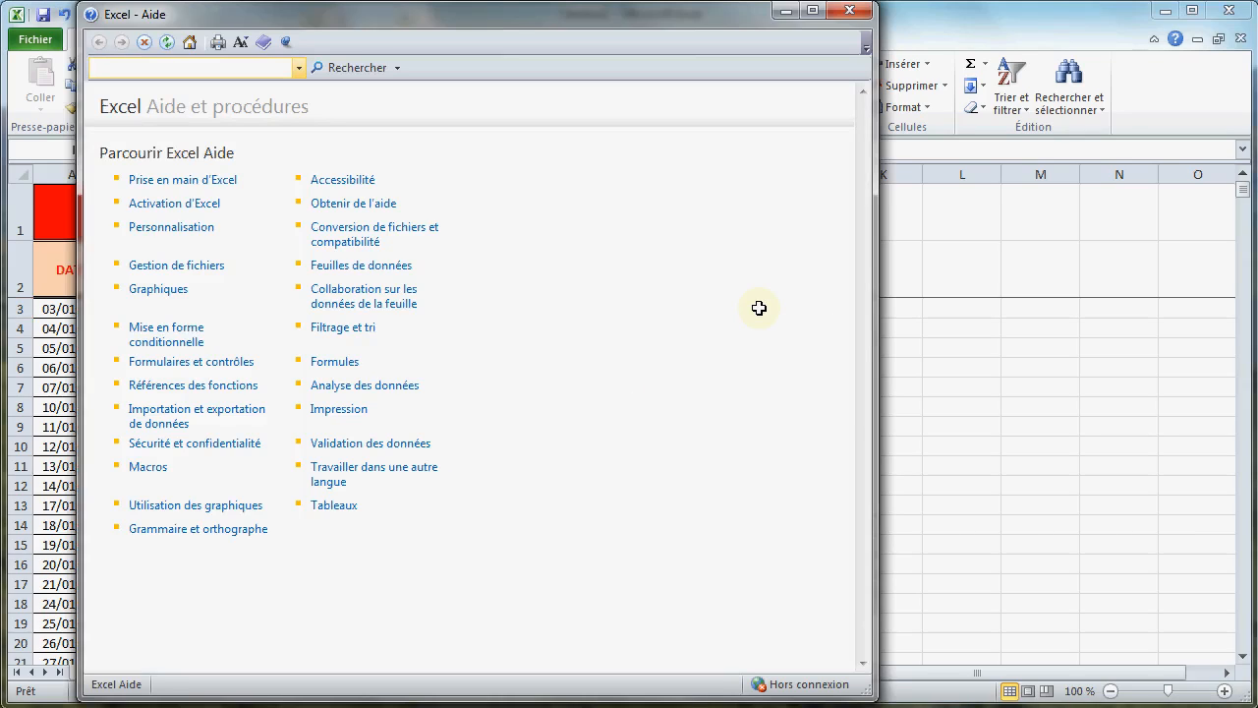
pyautogui.write('opé')
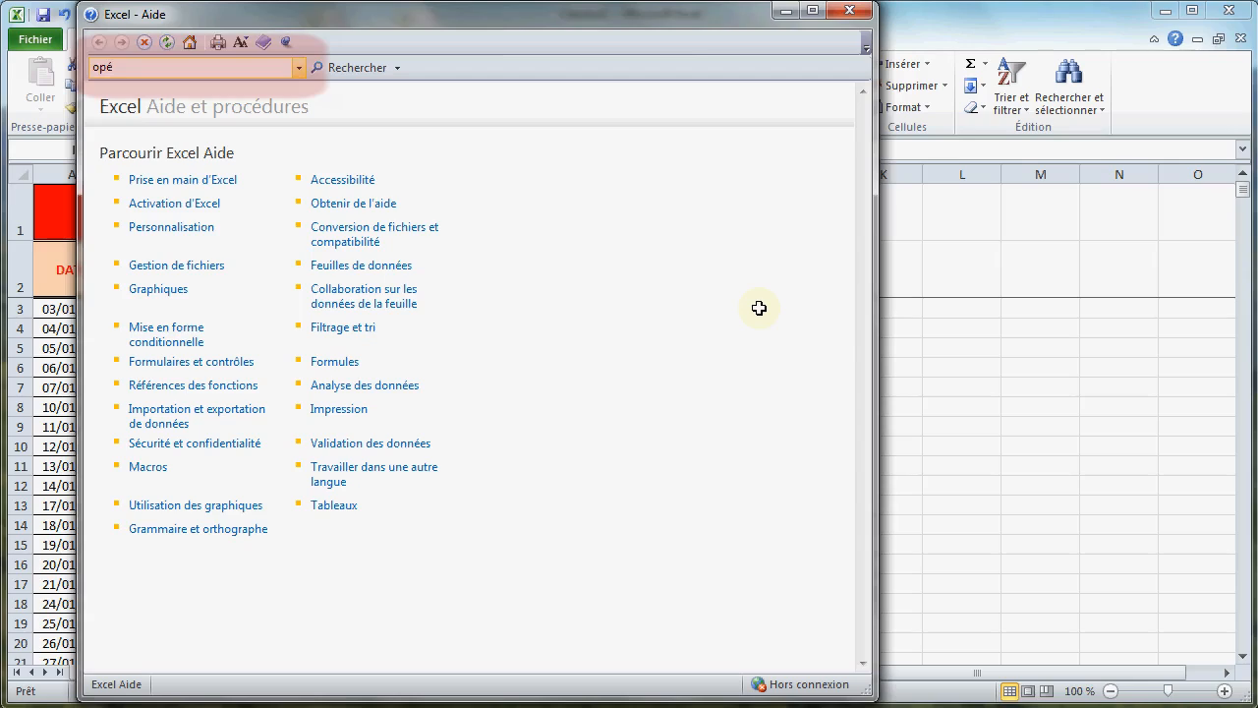
pyautogui.write('rateur')
pyautogui.press('Return')
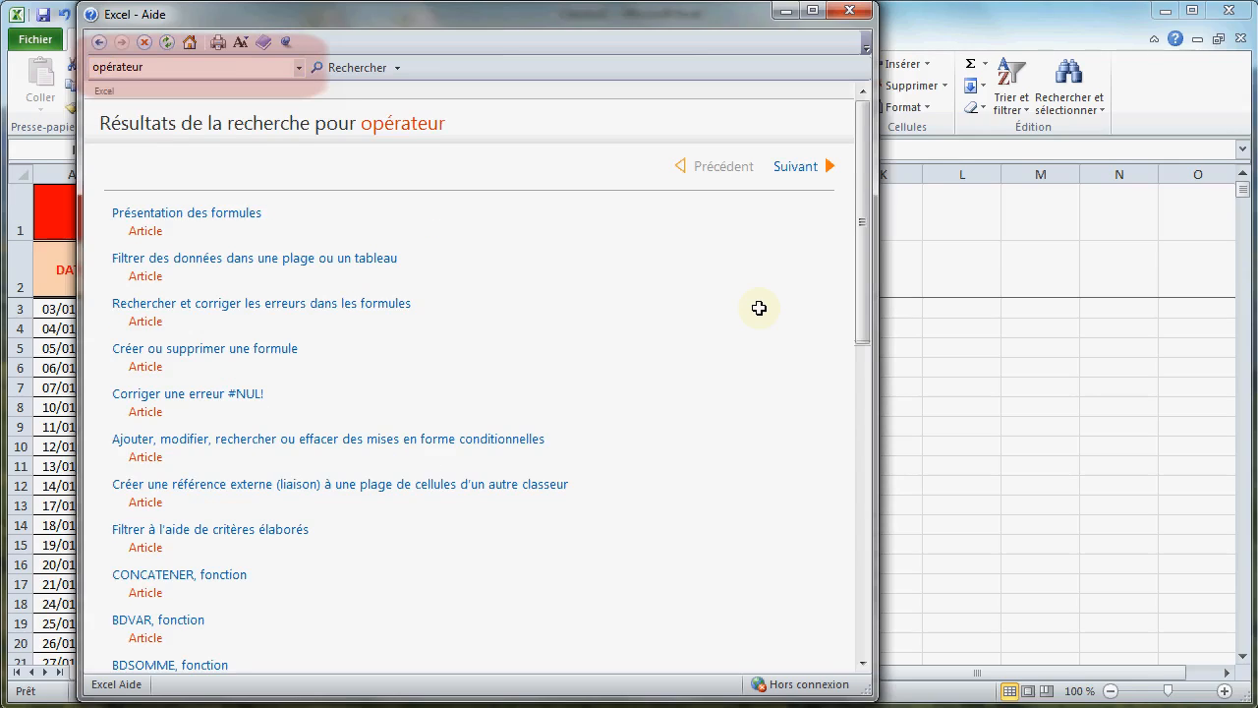
pyautogui.click(222, 218)
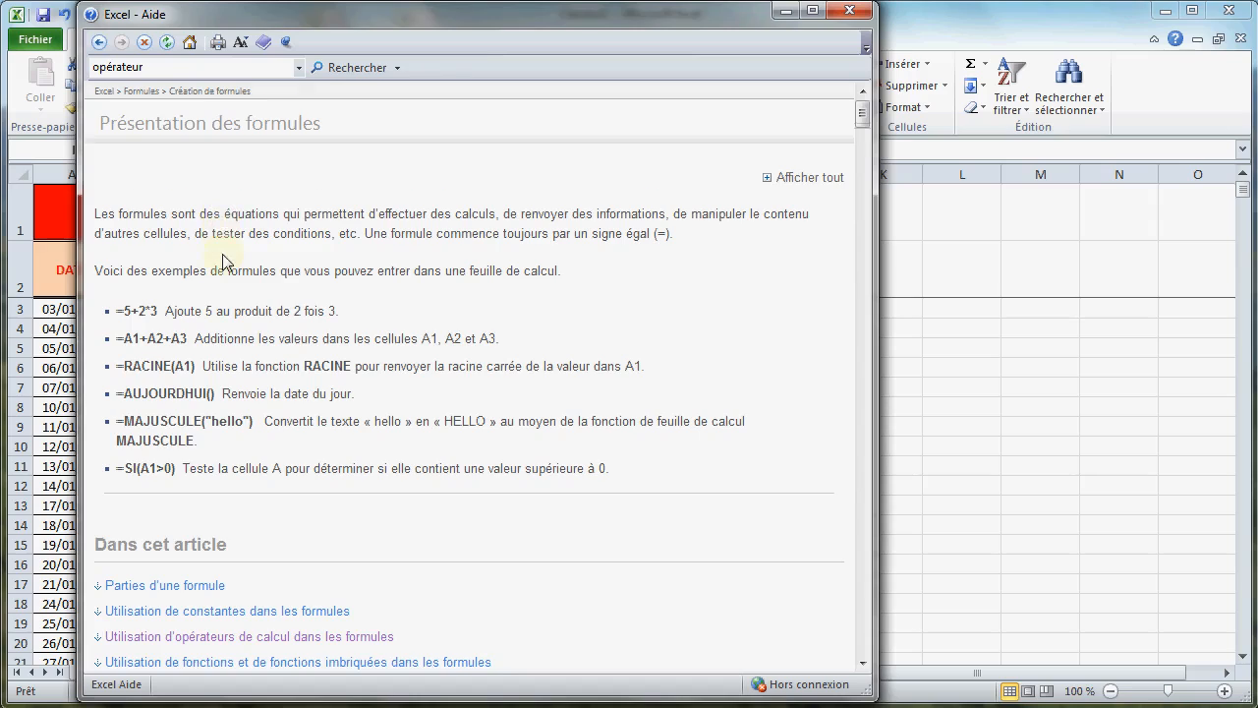
pyautogui.scroll(-3, 223, 261)
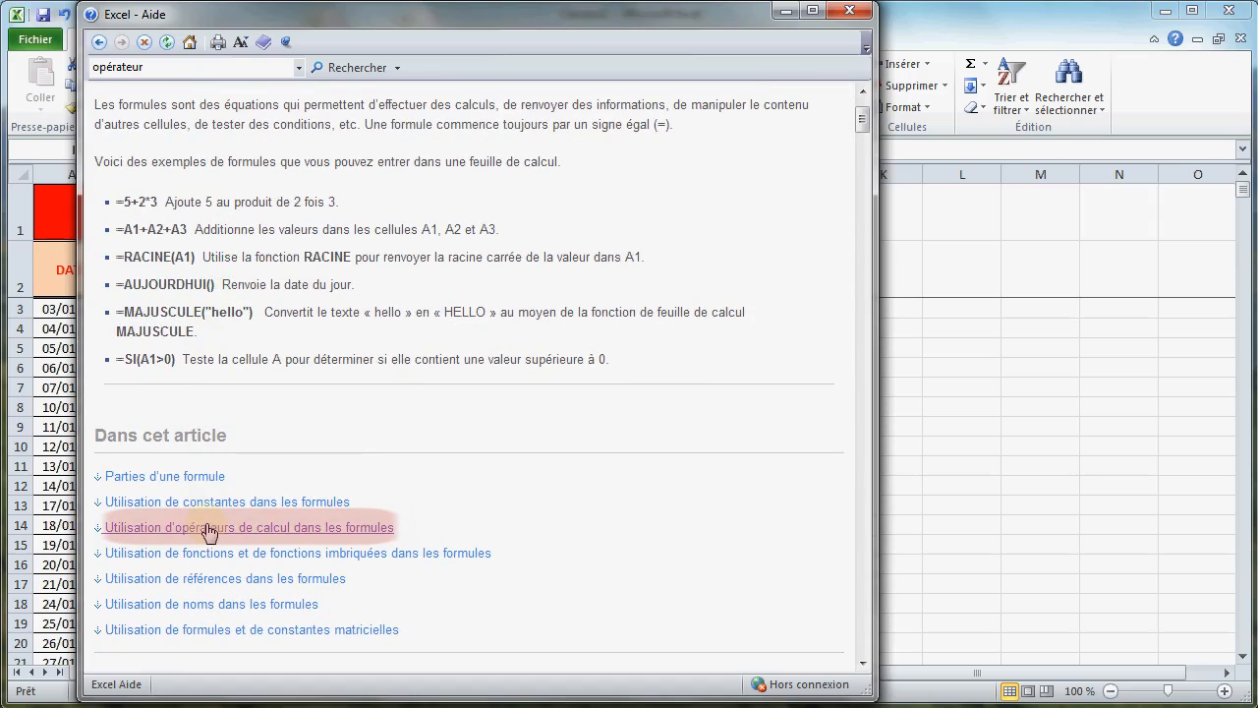
pyautogui.click(209, 530)
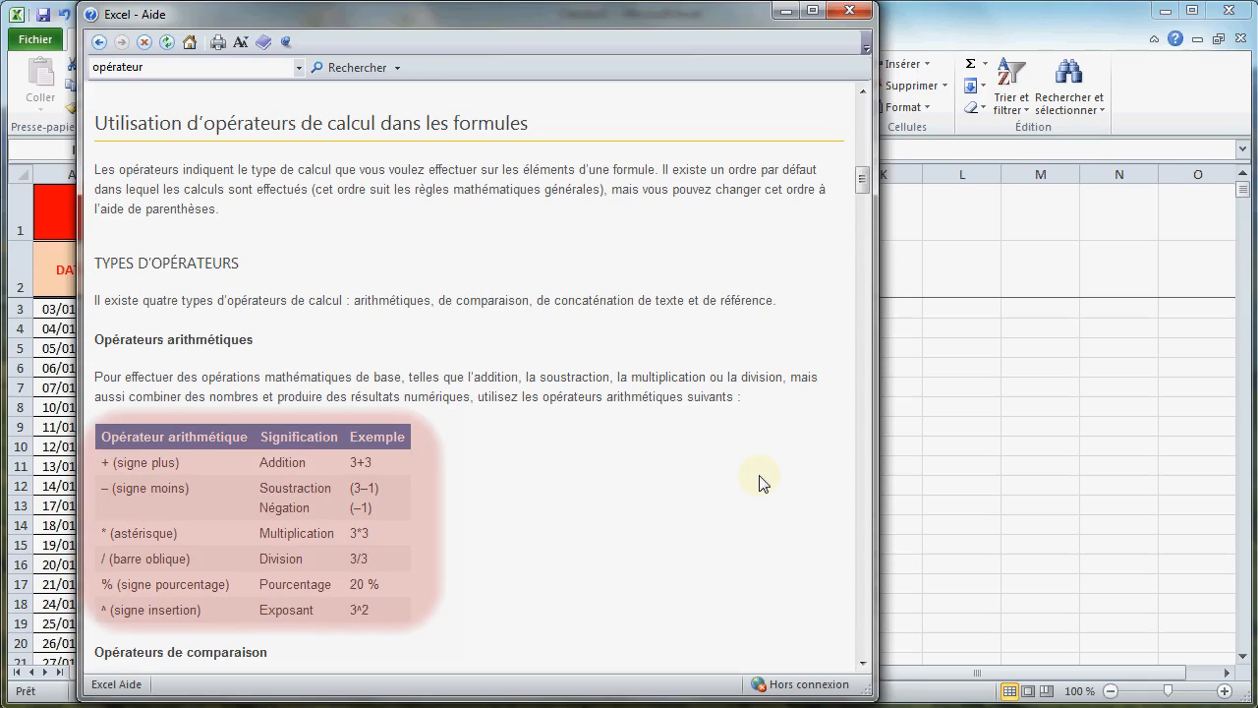
# Step: Examine the help tables on arithmetic, comparison, text and reference operators, and the section on calculation order and operator priority
pyautogui.scroll(-4, 759, 482)
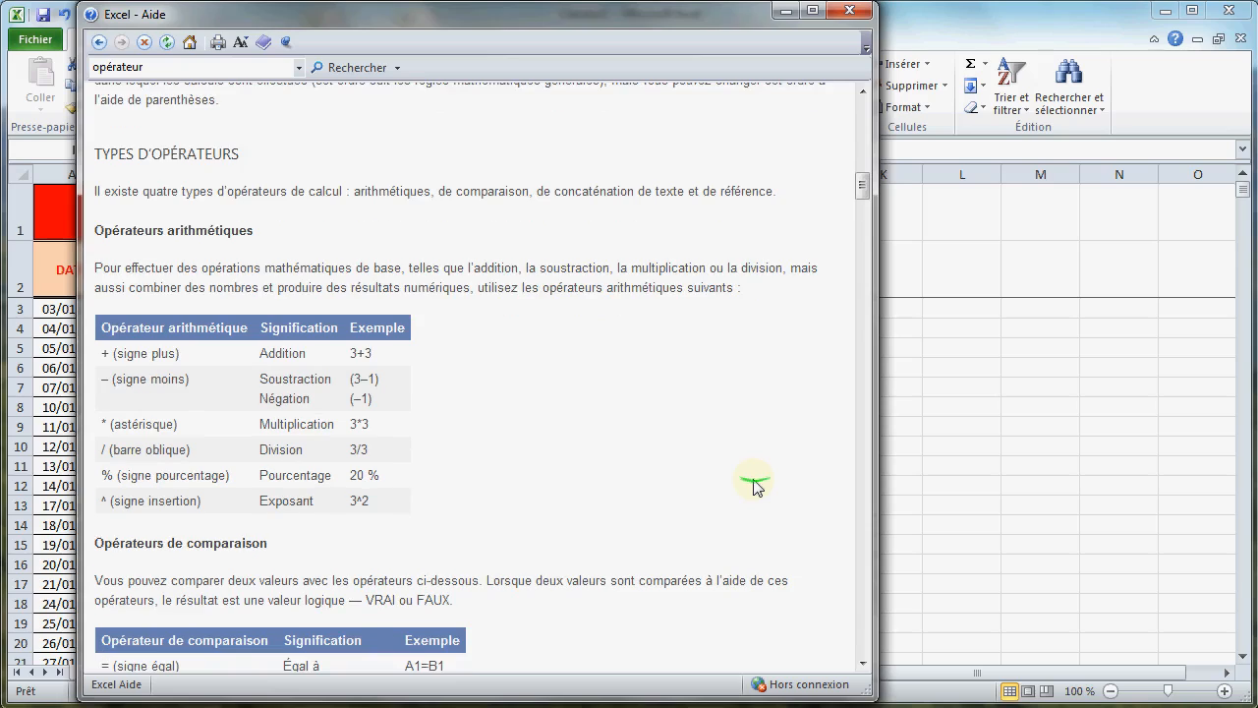
pyautogui.scroll(-7, 754, 480)
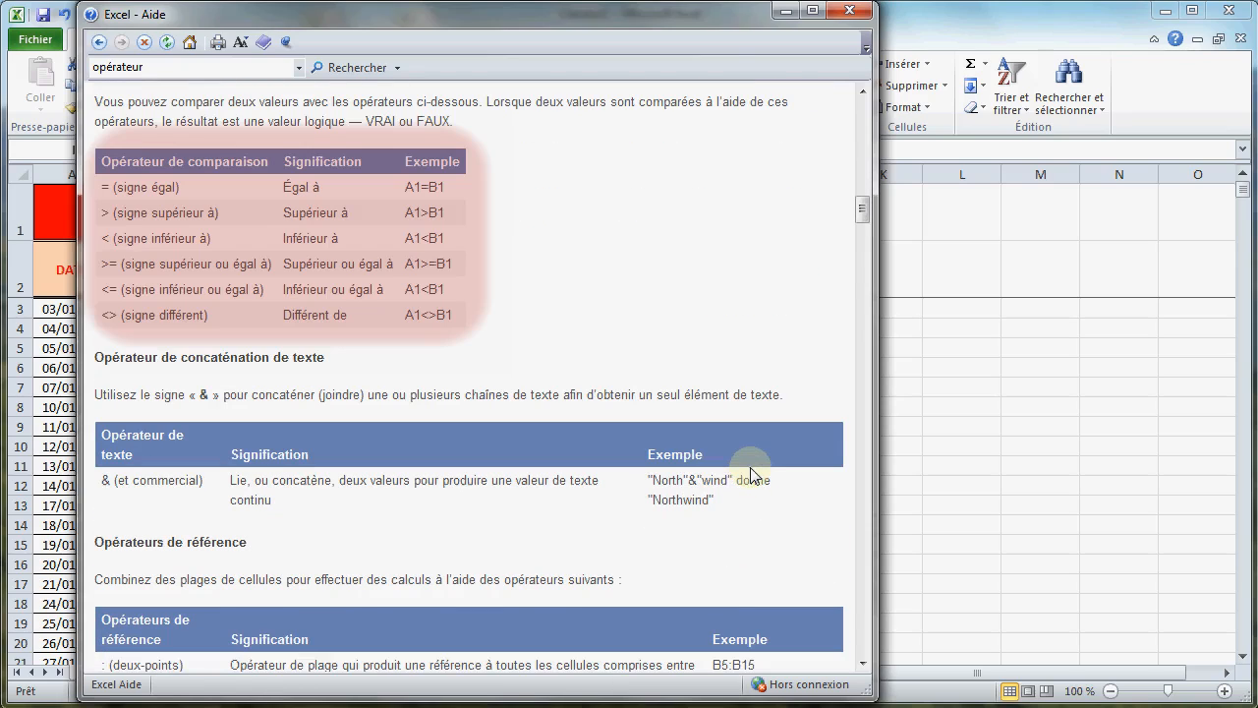
pyautogui.scroll(-7, 750, 474)
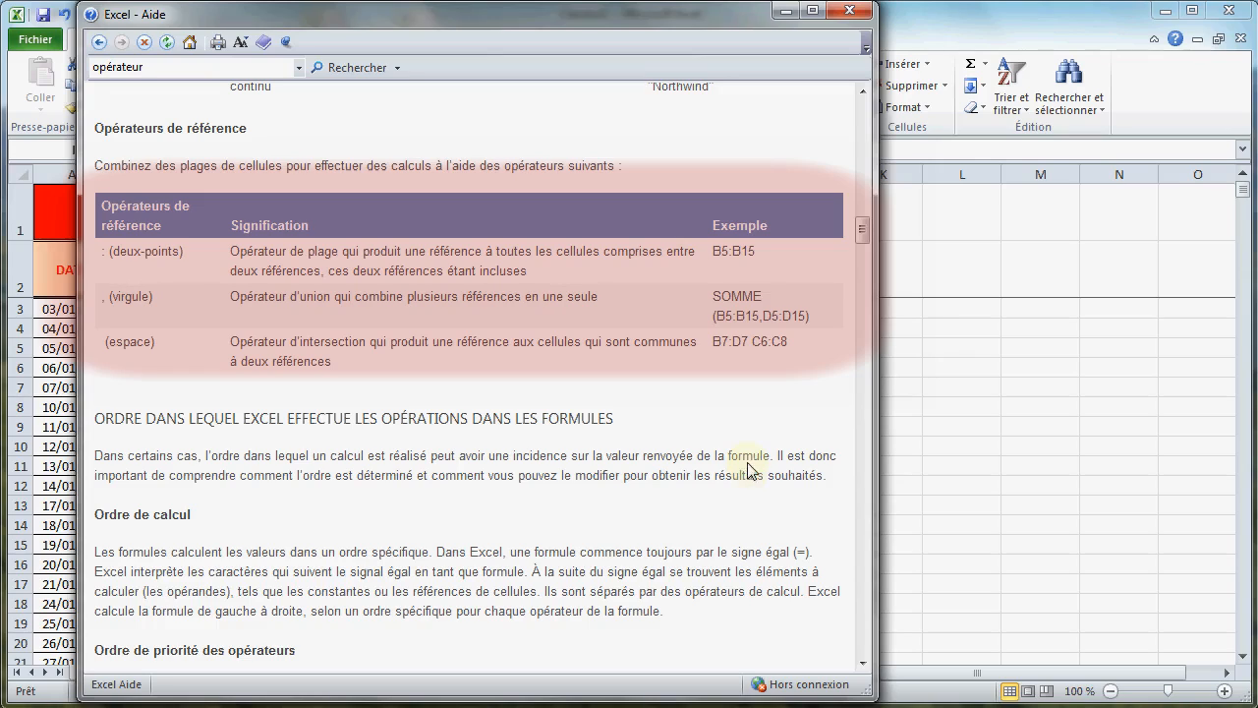
pyautogui.scroll(-4, 745, 450)
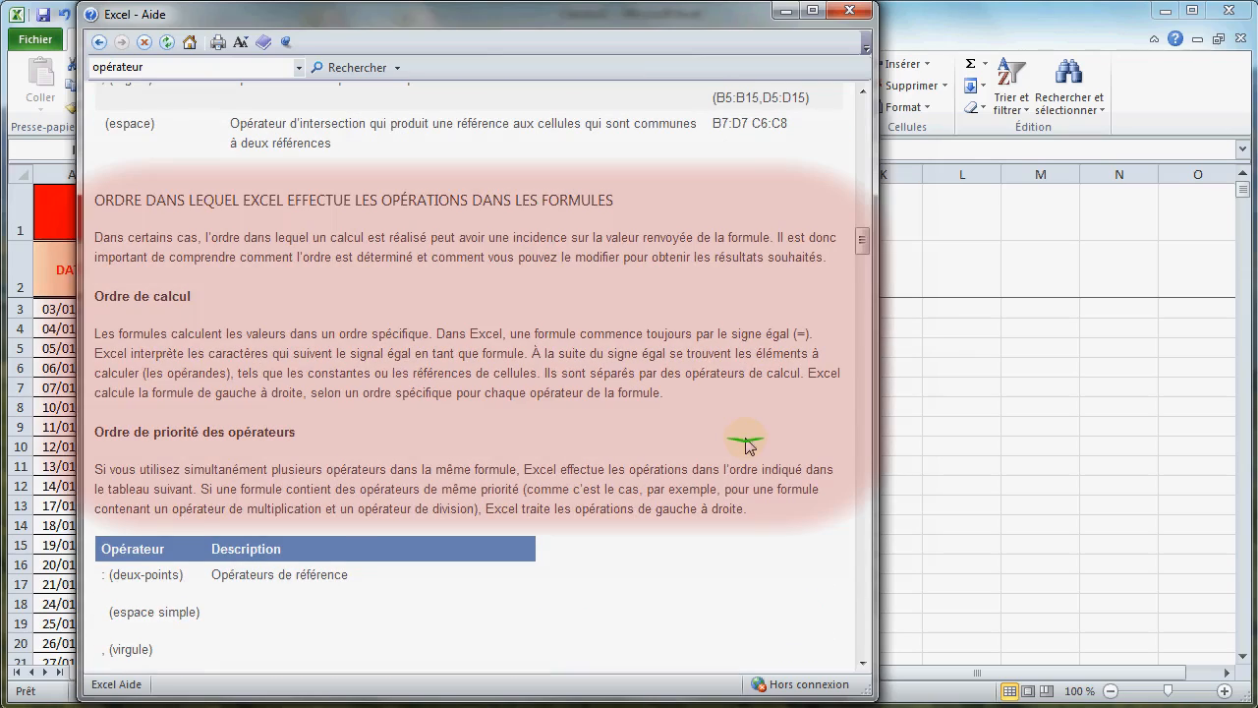
pyautogui.scroll(-6, 746, 445)
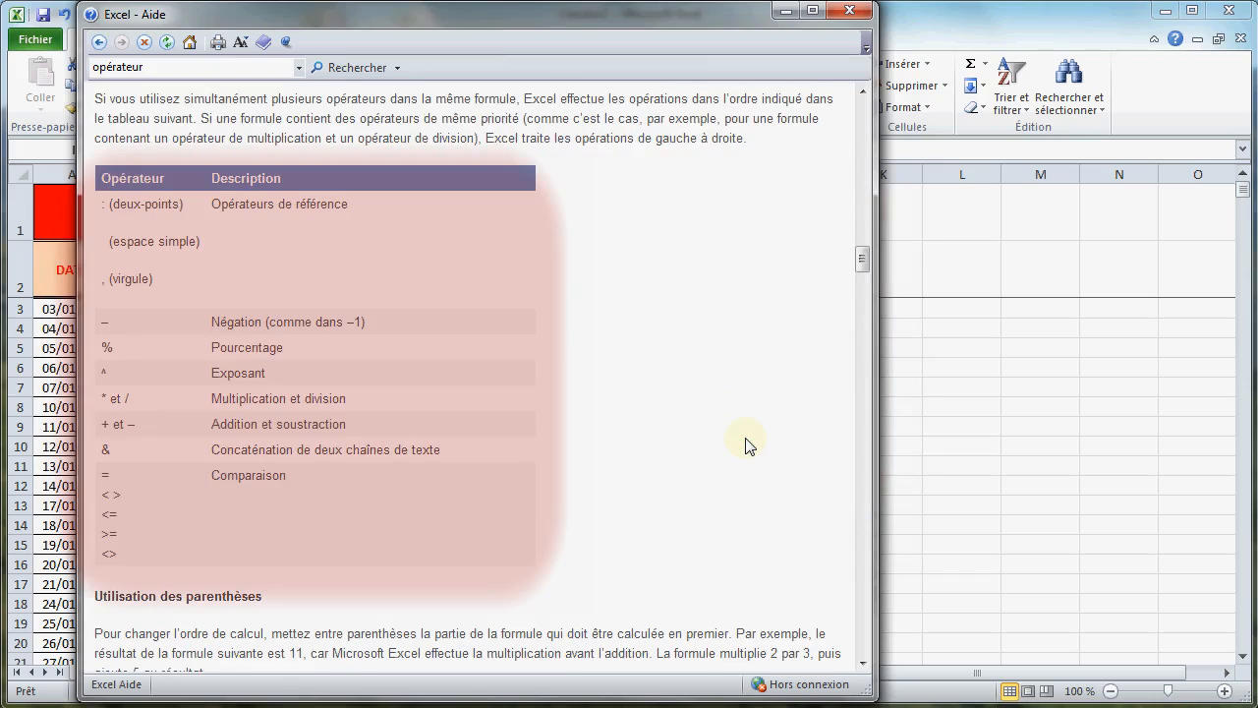
# Step: Examine the help section "Utilisation des parenthèses" and its formula examples, and close the help
pyautogui.scroll(-5, 745, 445)
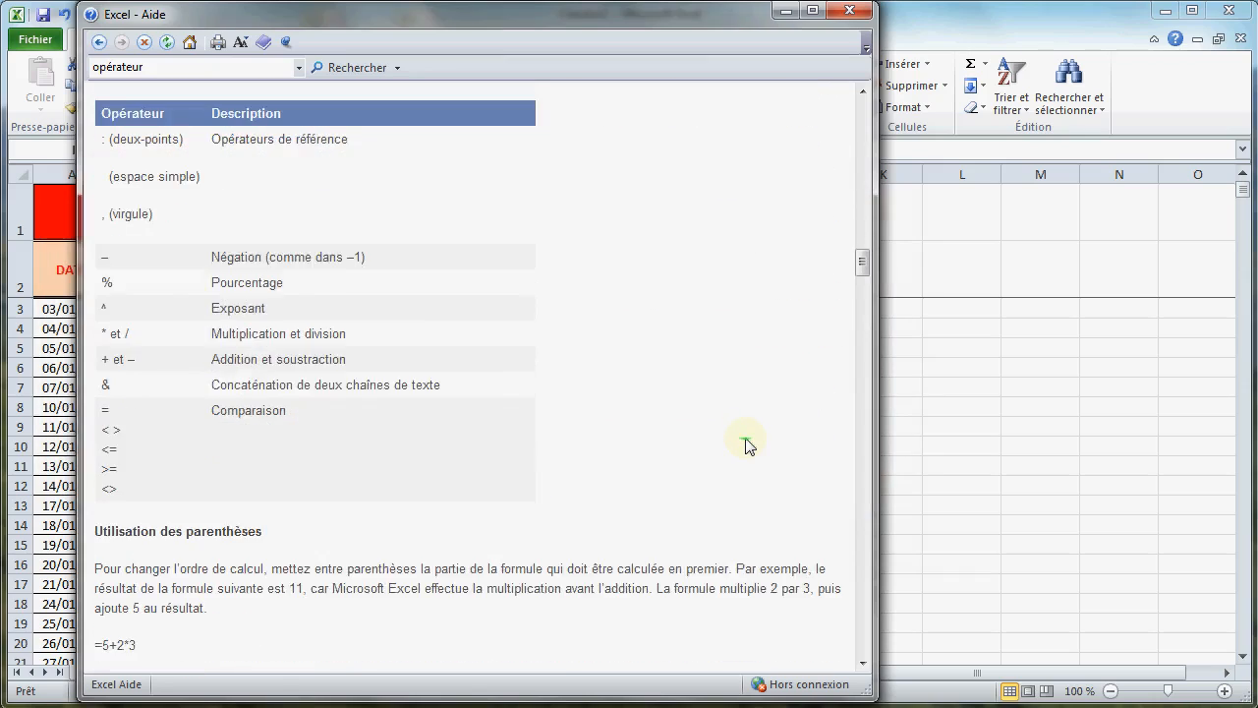
pyautogui.scroll(-2, 745, 446)
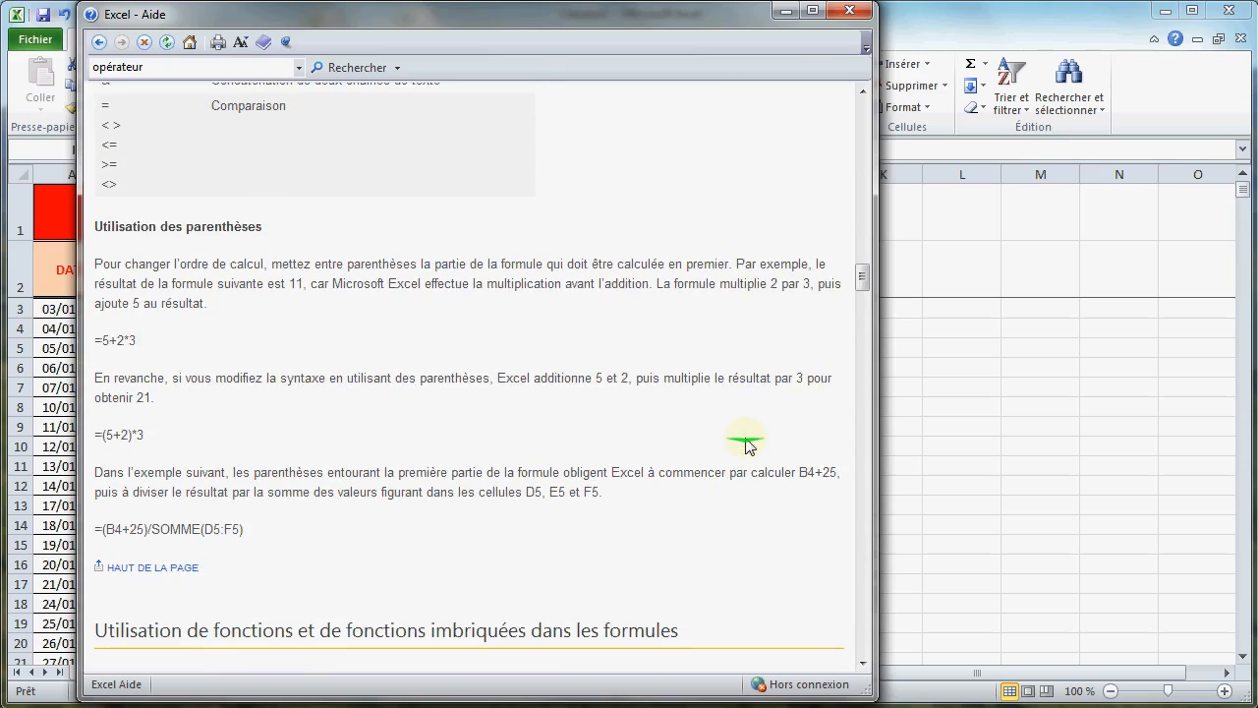
pyautogui.scroll(1, 746, 446)
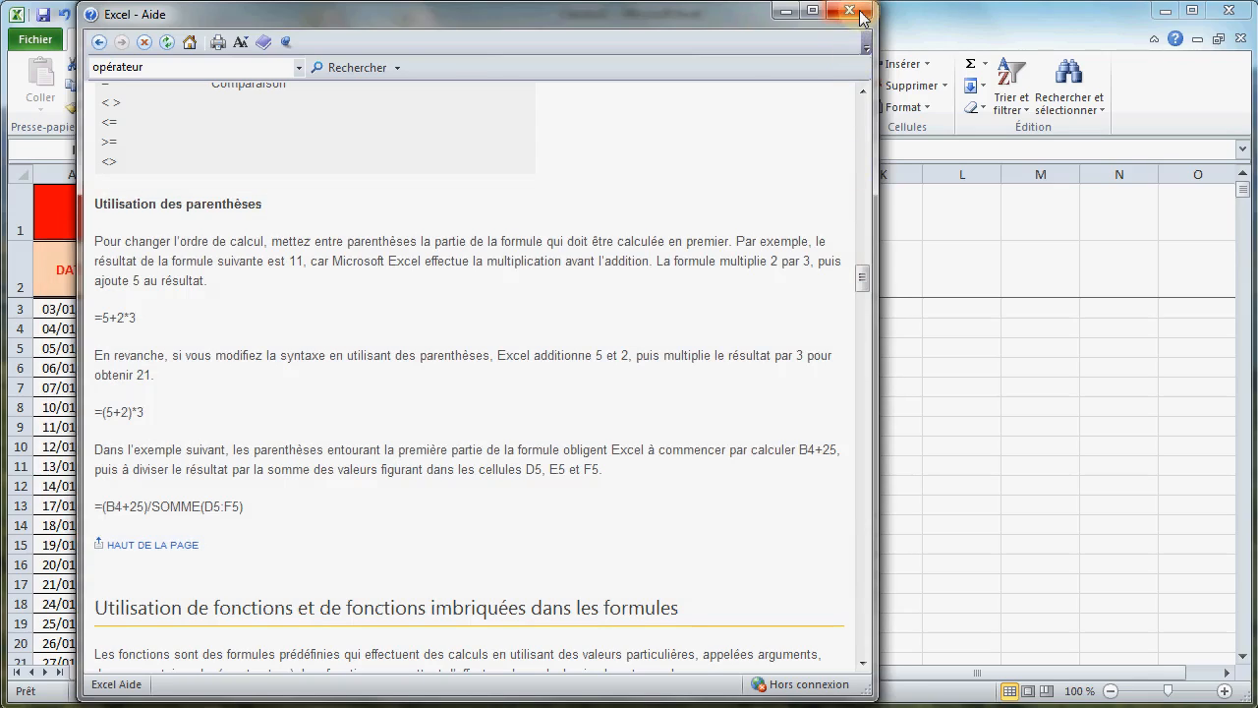
pyautogui.click(860, 14)
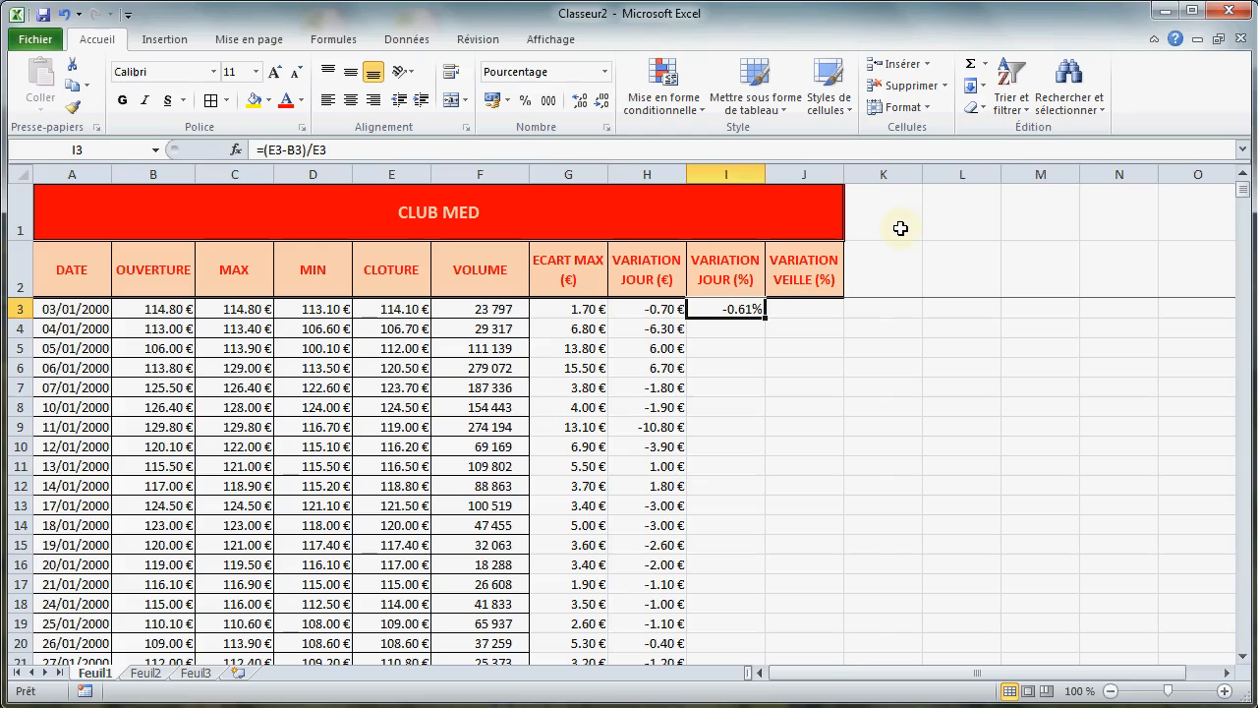
# Step: Enter the comparison formula =E5<200 in K5 to test whether the 05/01/2000 closing price is below 200
pyautogui.click(902, 350)
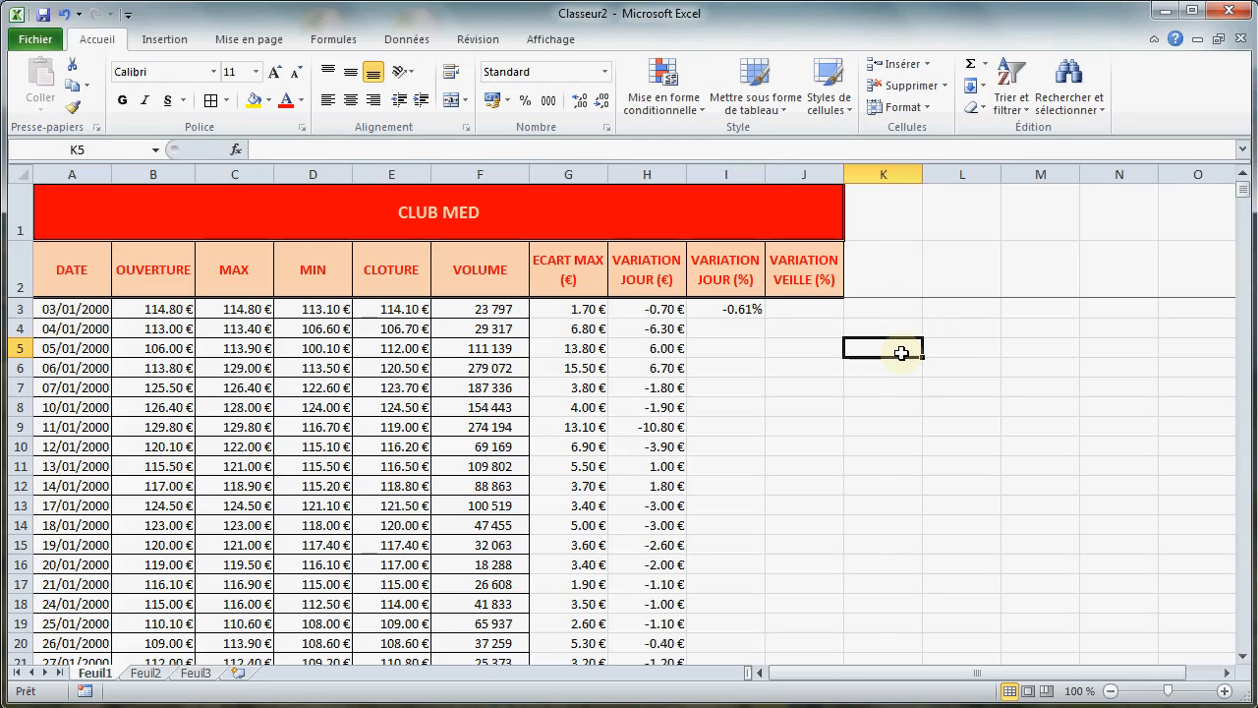
pyautogui.write('=')
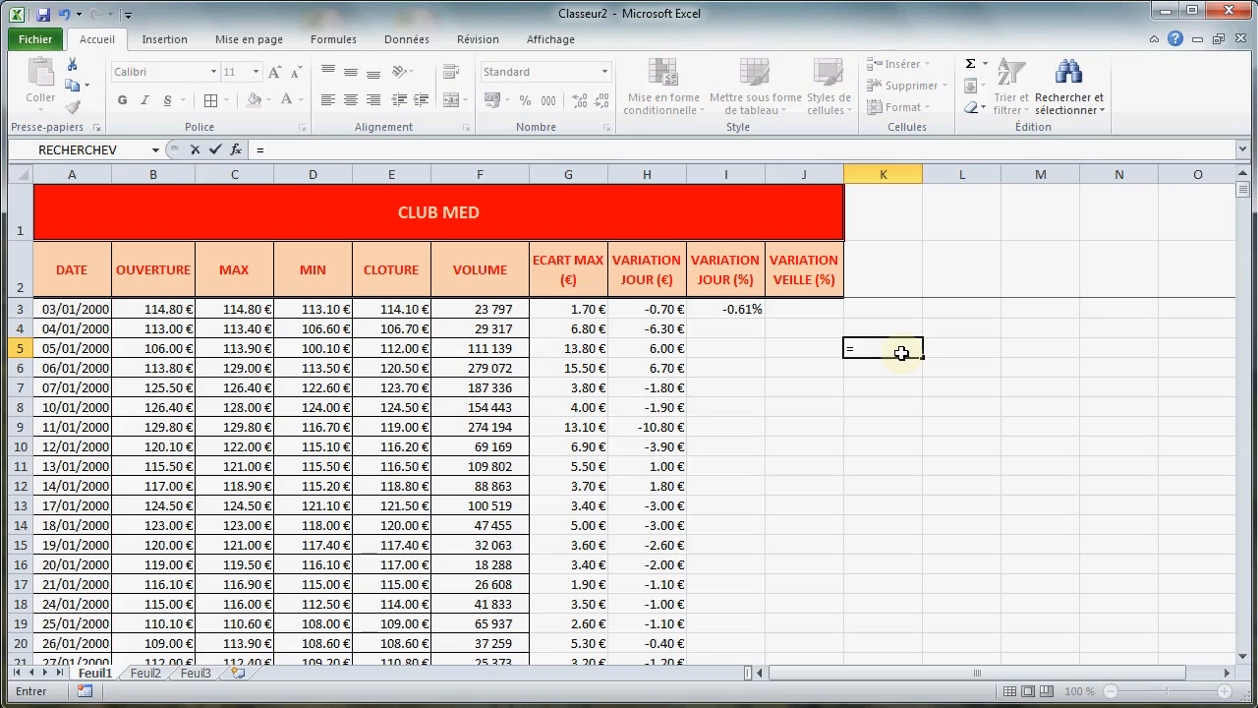
pyautogui.click(403, 350)
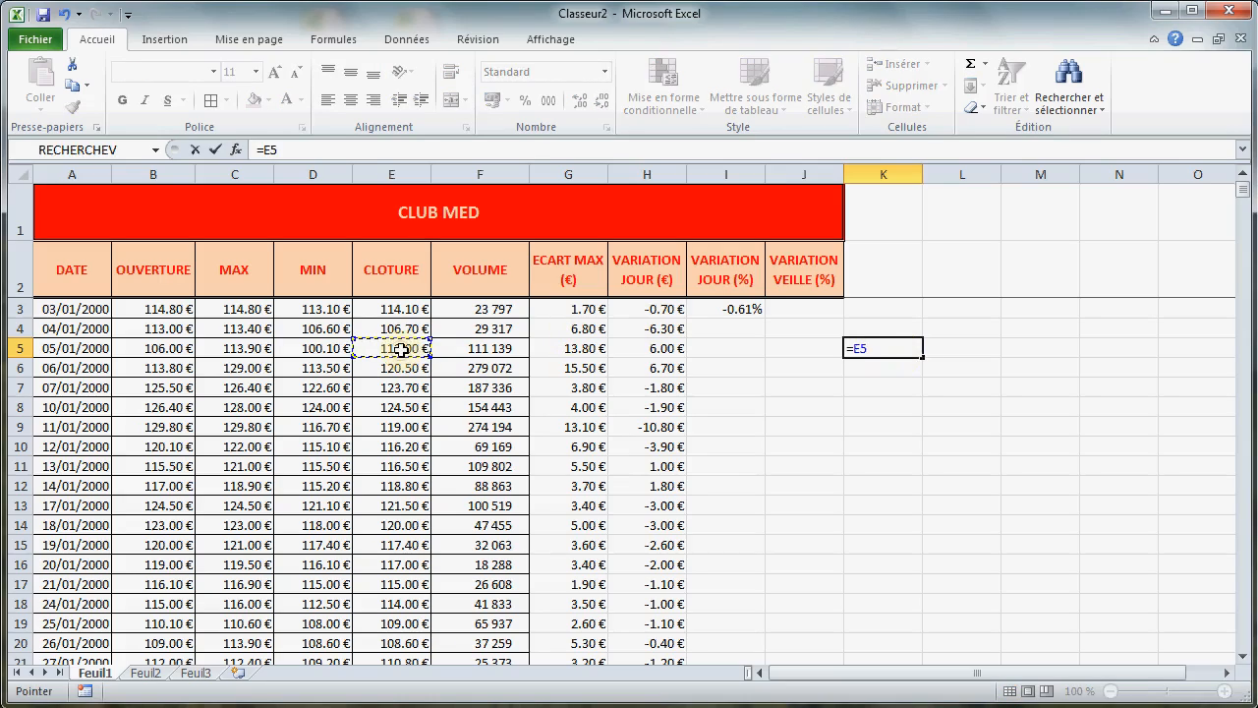
pyautogui.write('<')
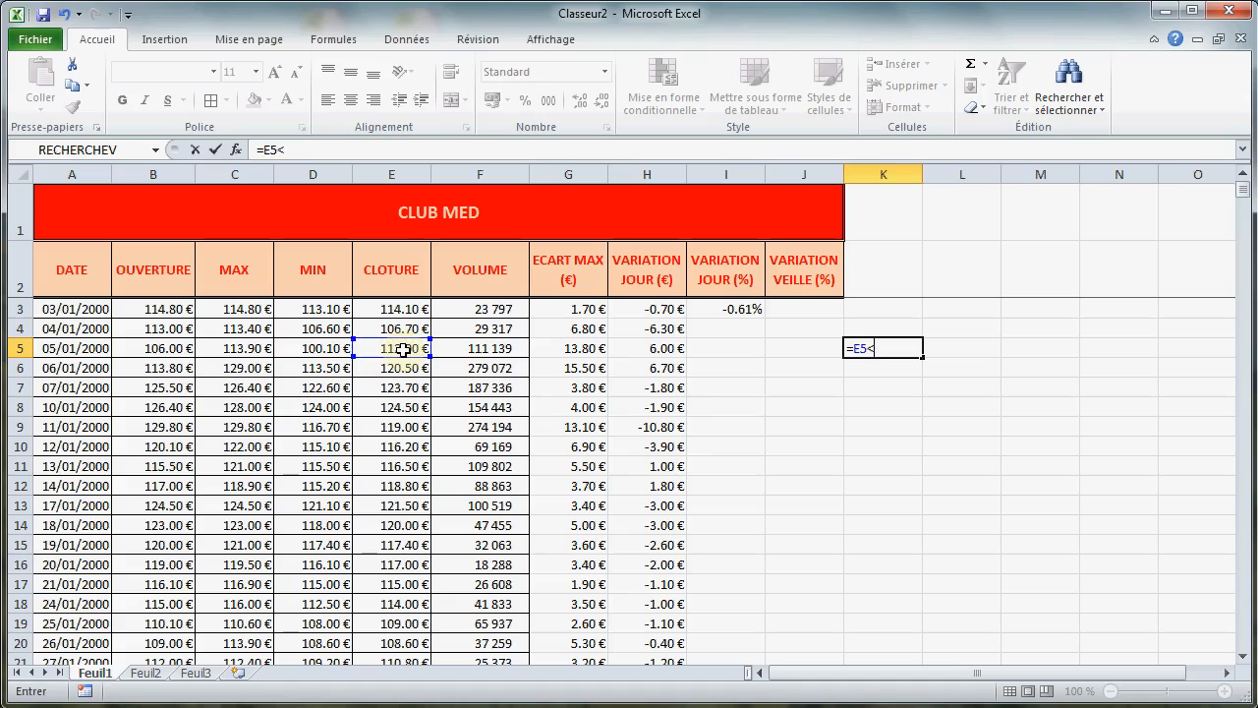
pyautogui.write('200')
pyautogui.press('Return')
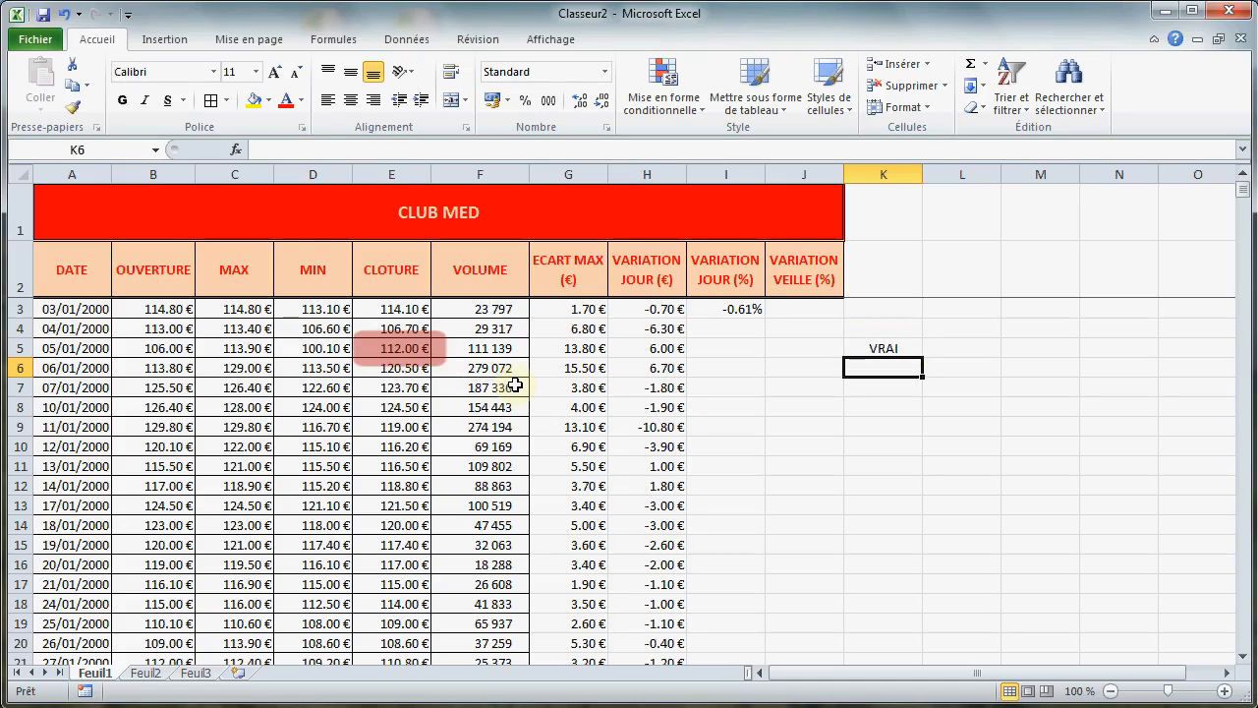
# Step: Change the comparison in K5 to =E5>50 to test whether the closing price is above 50
pyautogui.click(890, 346)
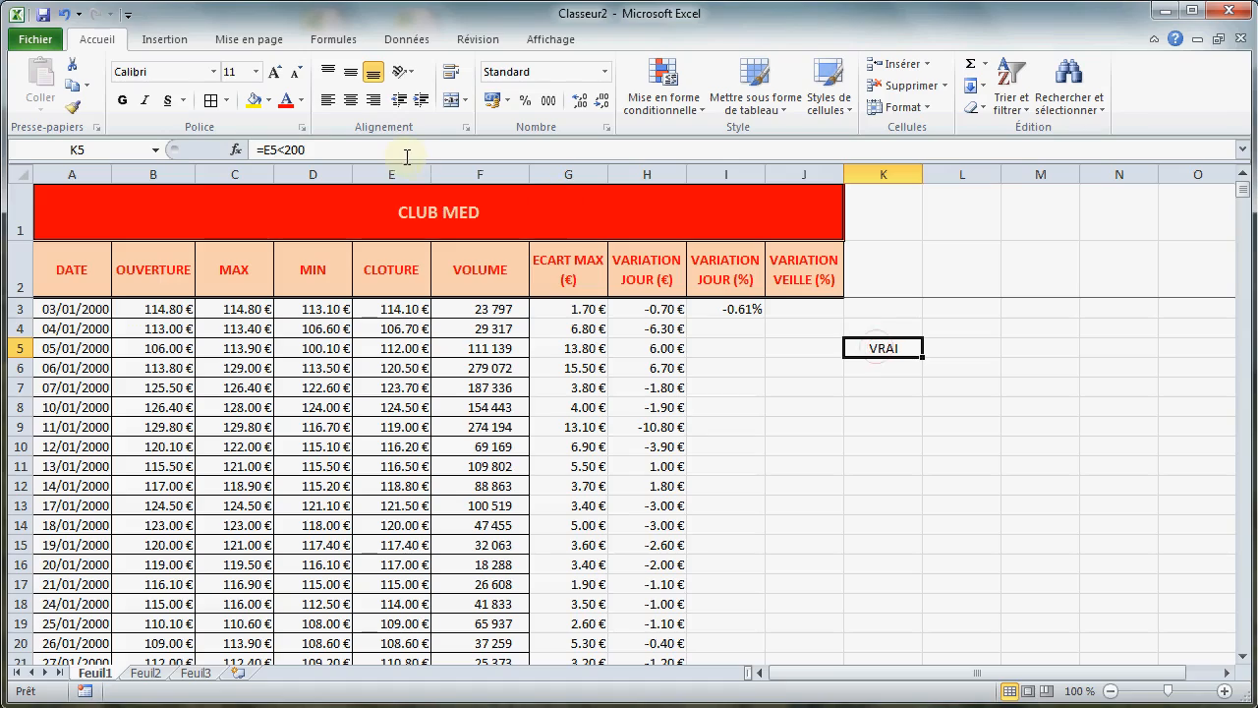
pyautogui.moveTo(278, 147); pyautogui.dragTo(341, 145)
pyautogui.write('>50')
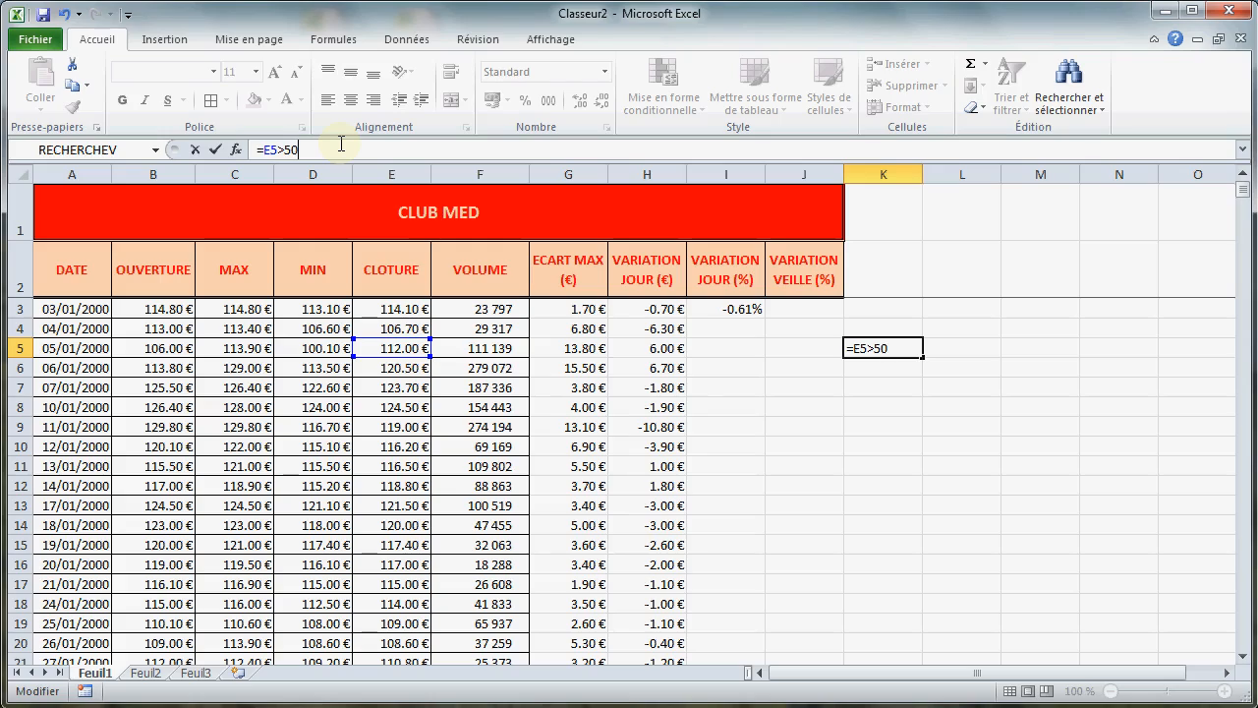
pyautogui.press('Return')
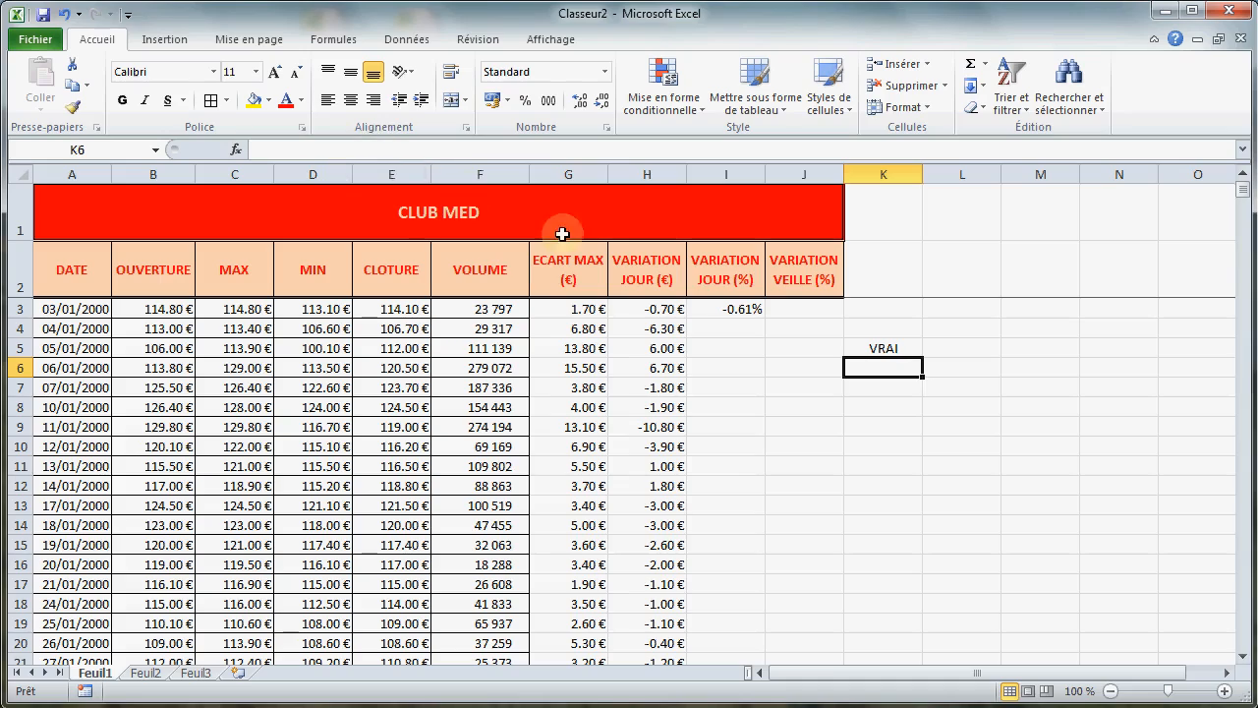
# Step: Replace the formula in K5 with the chained comparison =50<E5<200 and reselect the cell
pyautogui.click(880, 351)
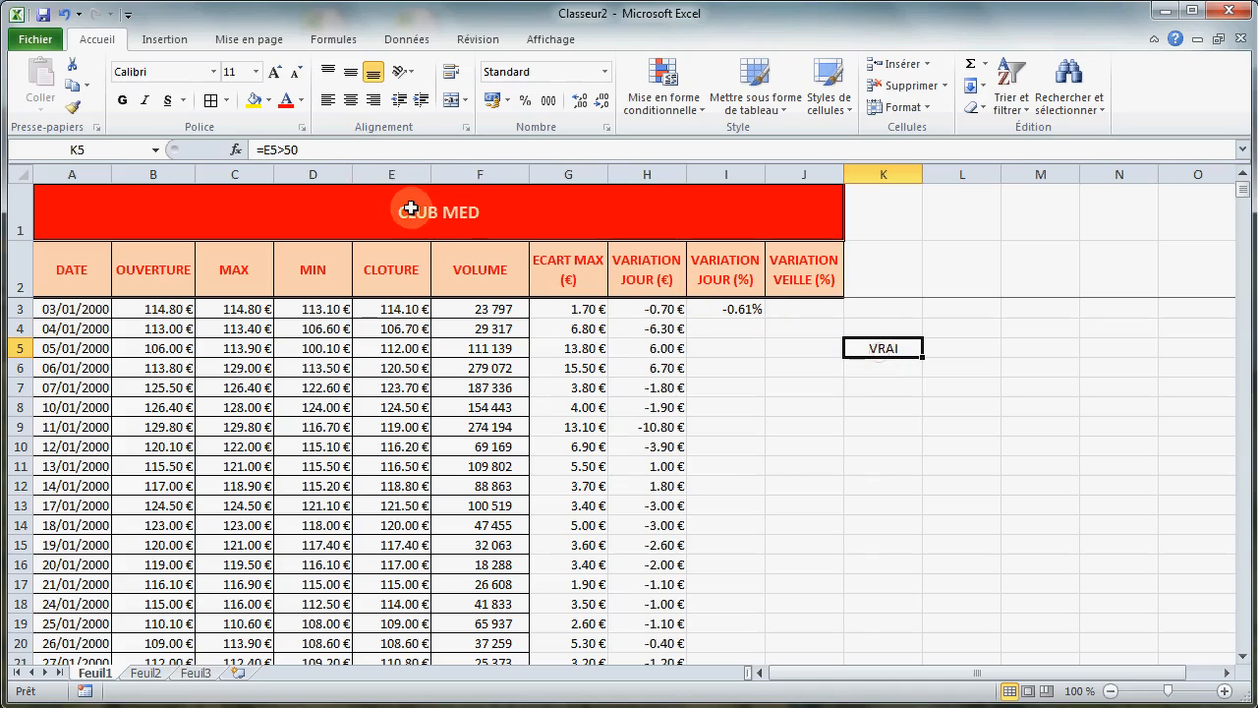
pyautogui.moveTo(266, 149); pyautogui.dragTo(305, 148)
pyautogui.write('5')
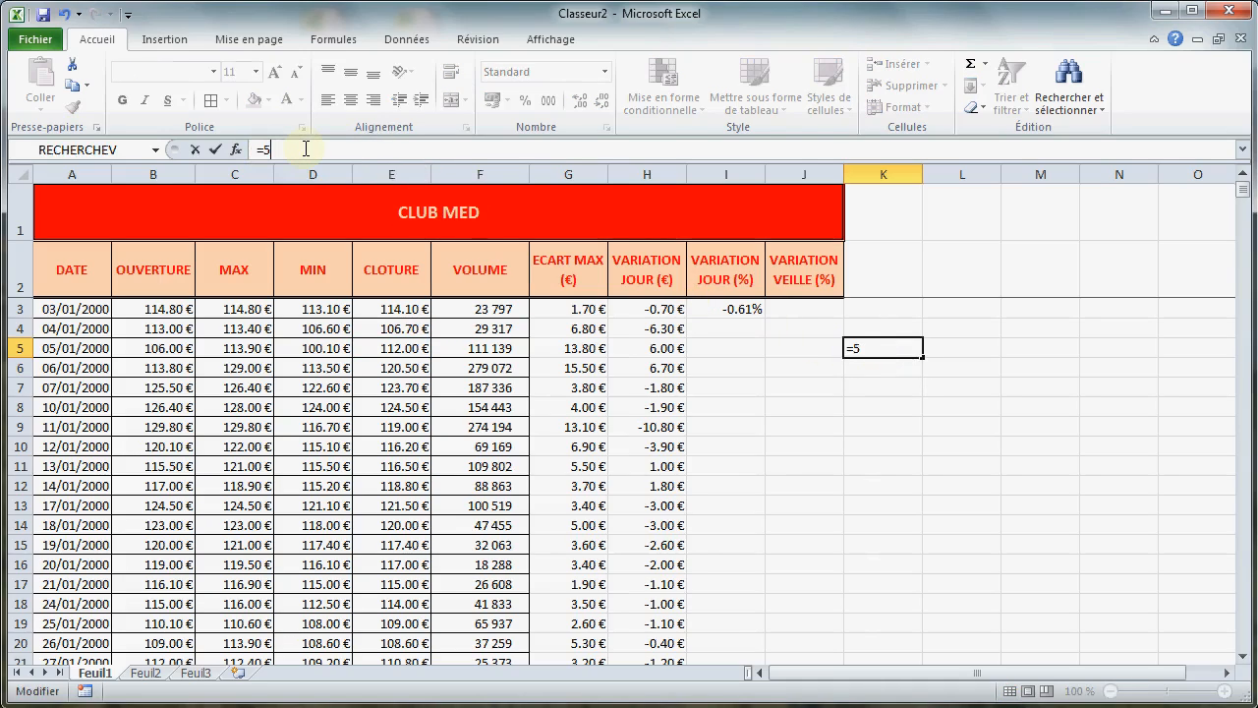
pyautogui.write('0<E5')
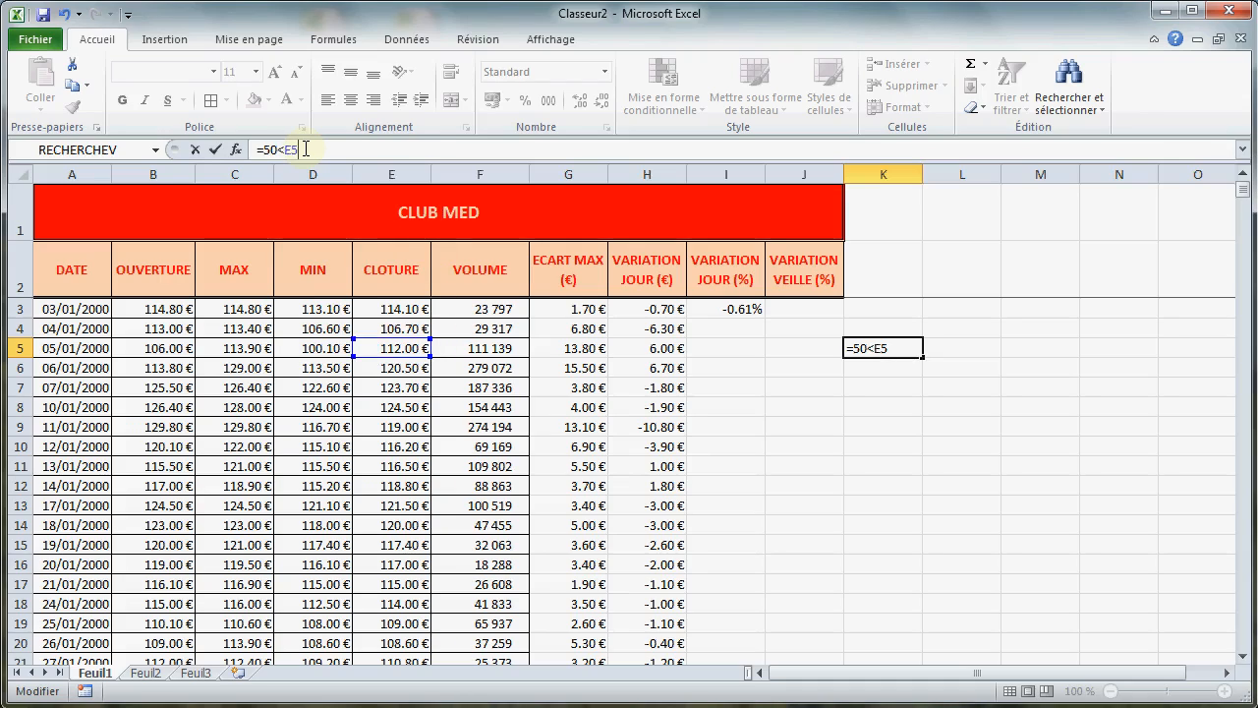
pyautogui.write('<200')
pyautogui.press('Return')
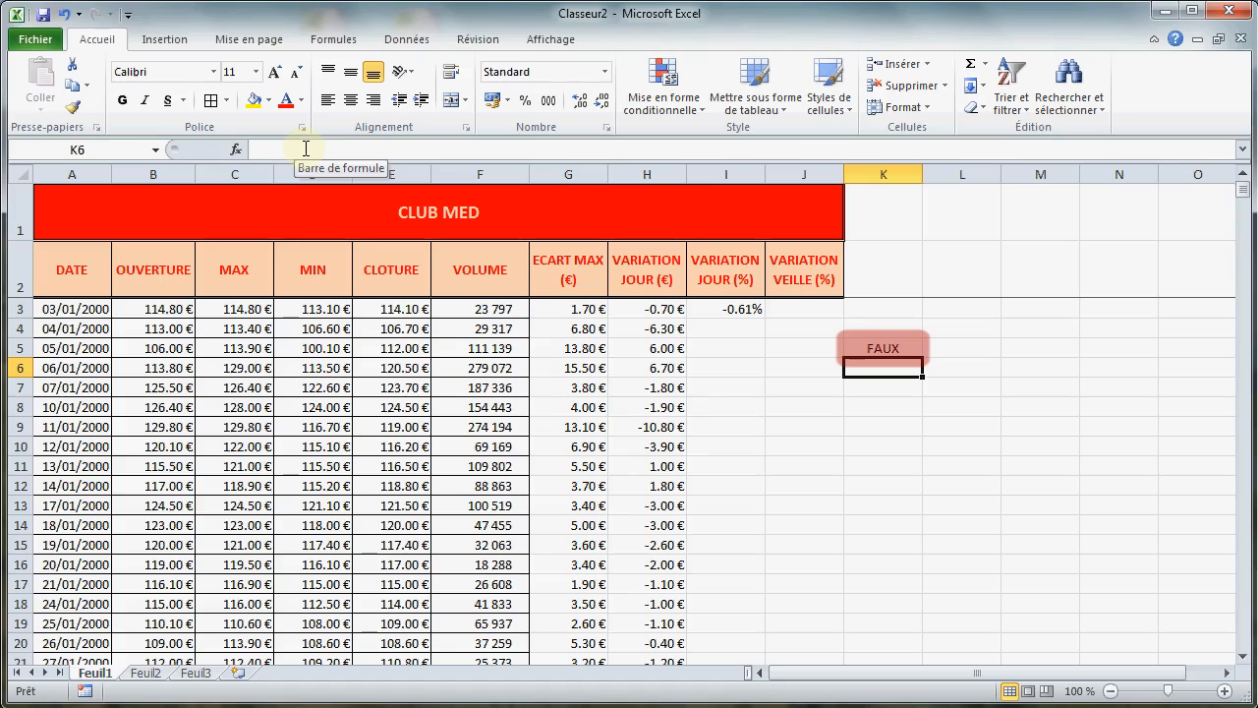
pyautogui.click(886, 345)
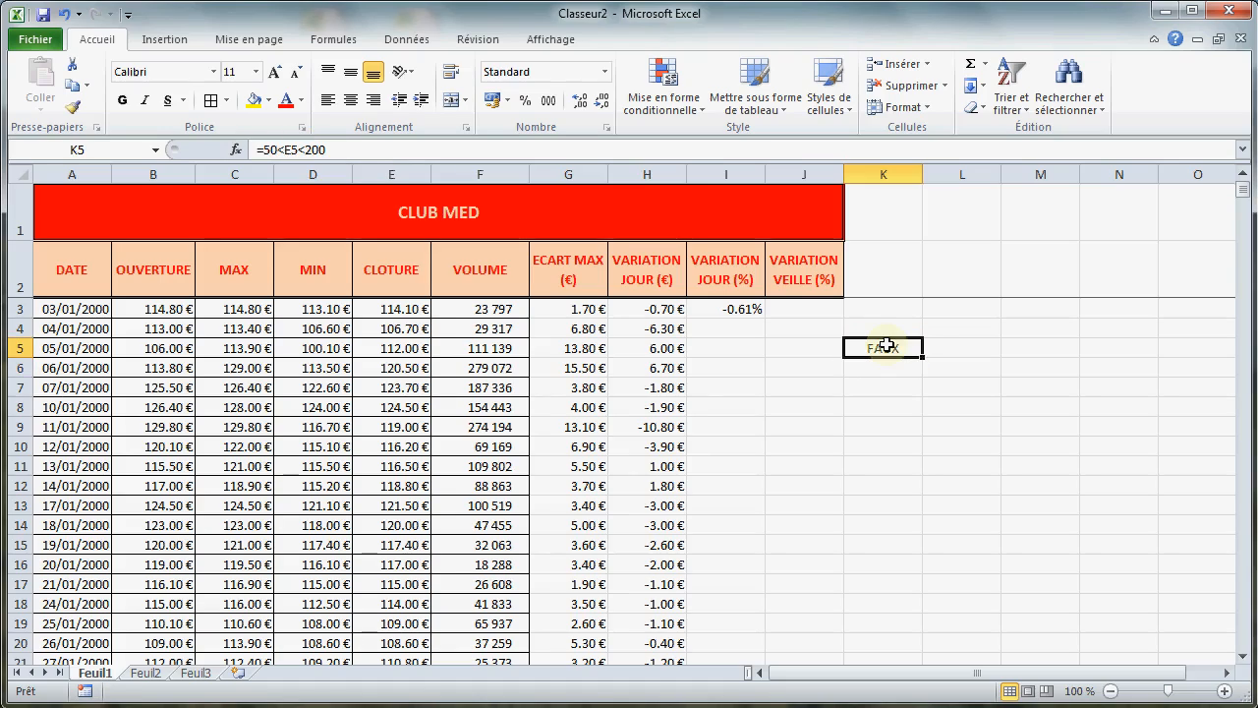